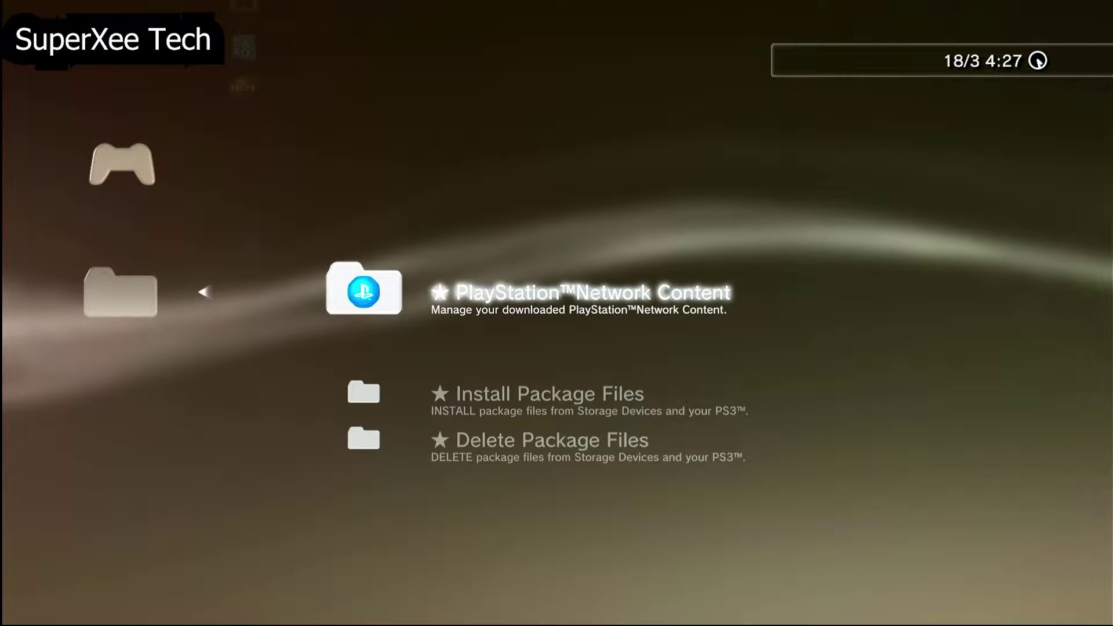
Open the Standard source under Install Package Files to check the storage device root for packages
key("Down")
key("Return")
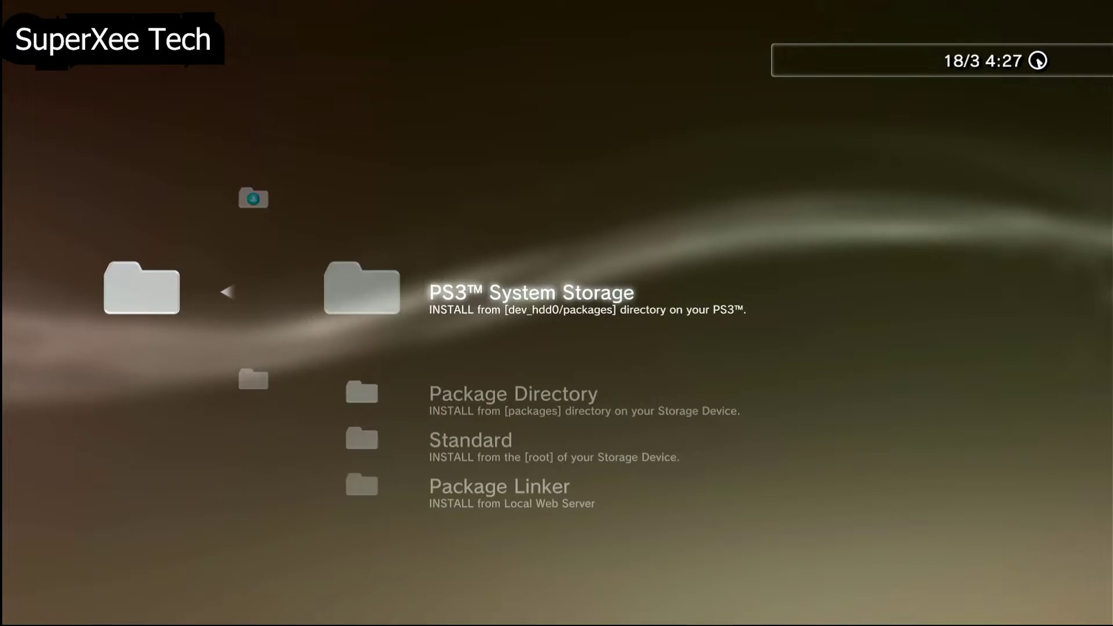
key("Down")
key("Down")
key("Return")
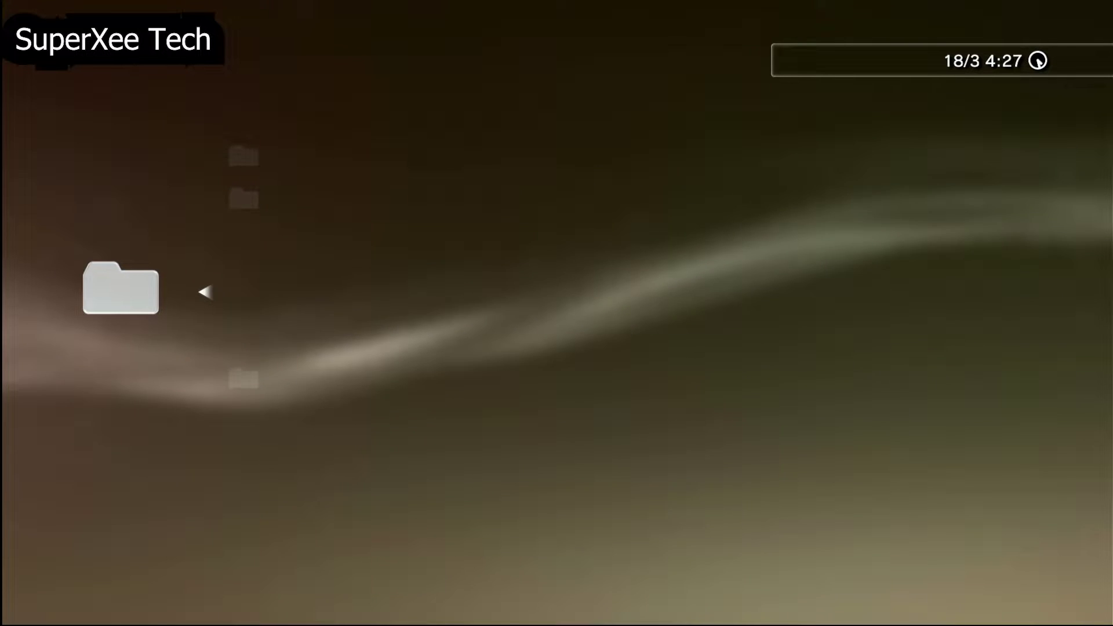
Go back to the install sources and open the PS3 System Storage package list
key("Escape")
key("Up")
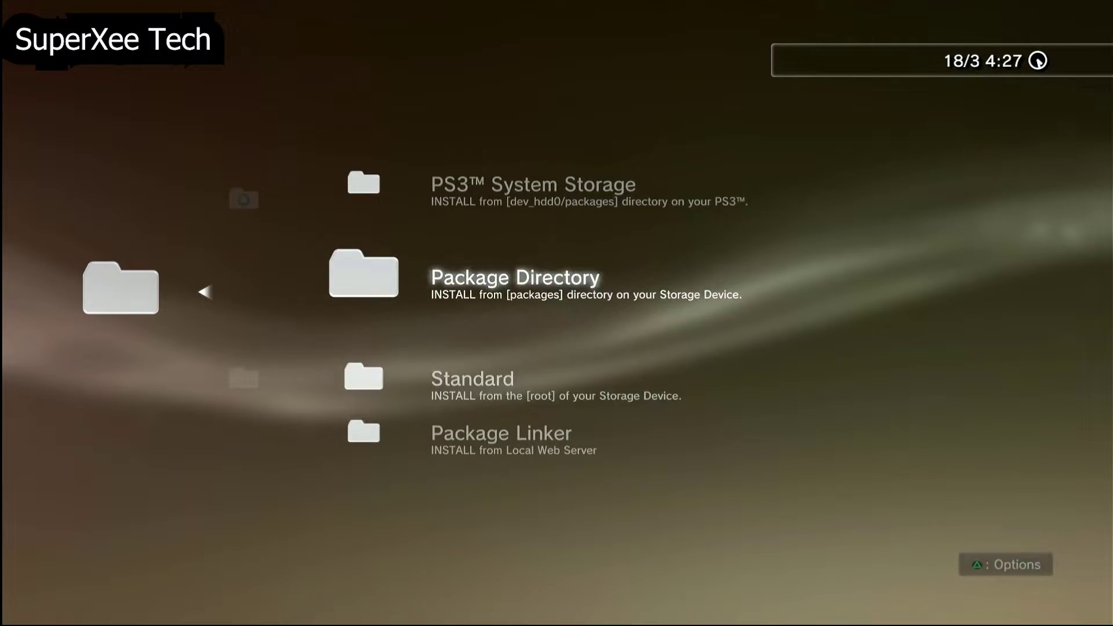
key("Up")
key("Return")
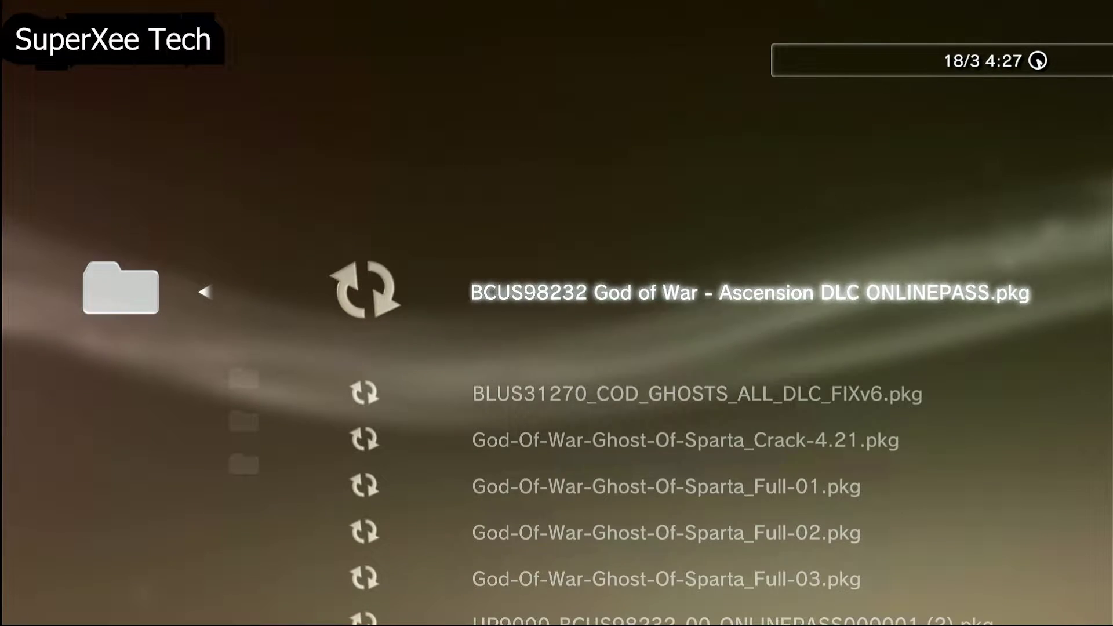
Look through the package files in PS3 System Storage, down to webMAN_MOD_1.47.45_Installer.pkg
key("Down")
key("Up")
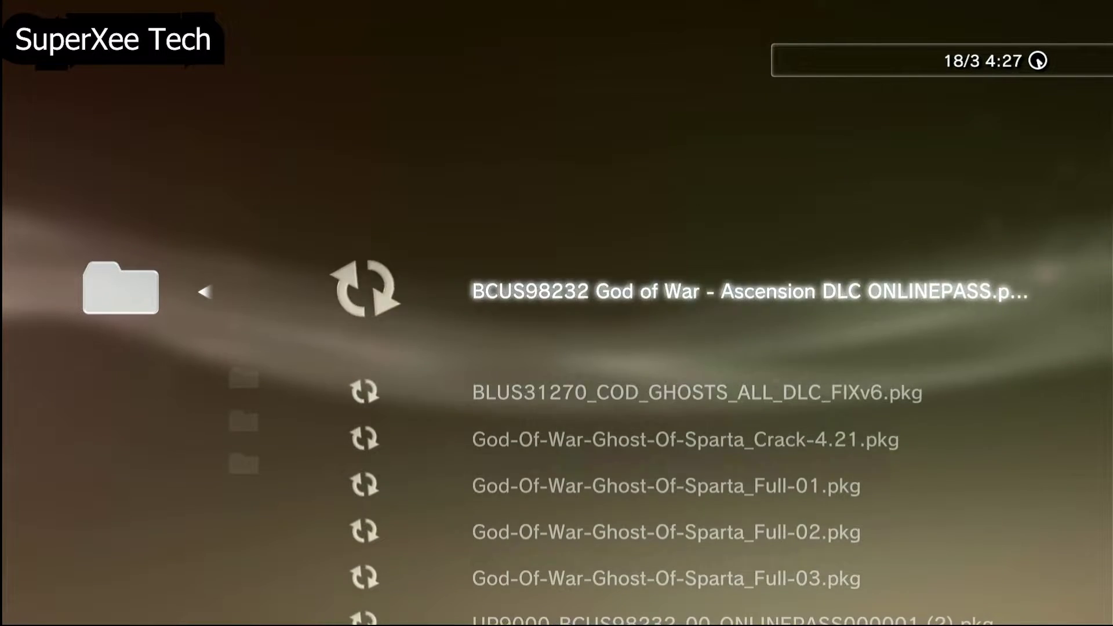
key("Down")
key("Down")
key("Down")
key("Down")
key("Down")
key("Down")
key("Down")
key("Down")
key("Down")
key("Down")
key("Down")
key("Down")
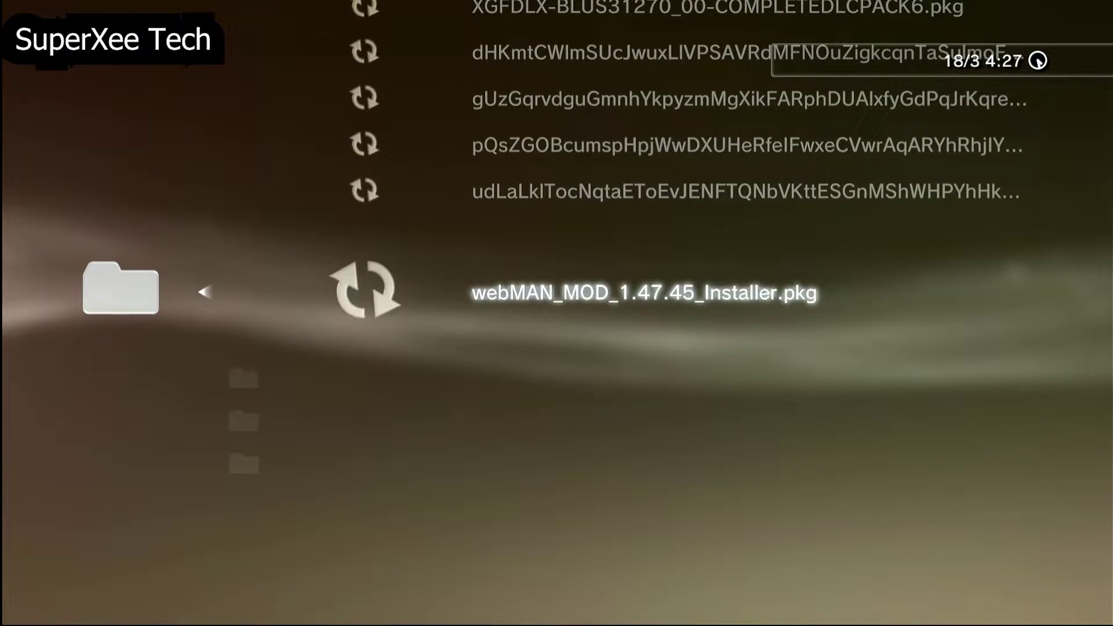
key("Up")
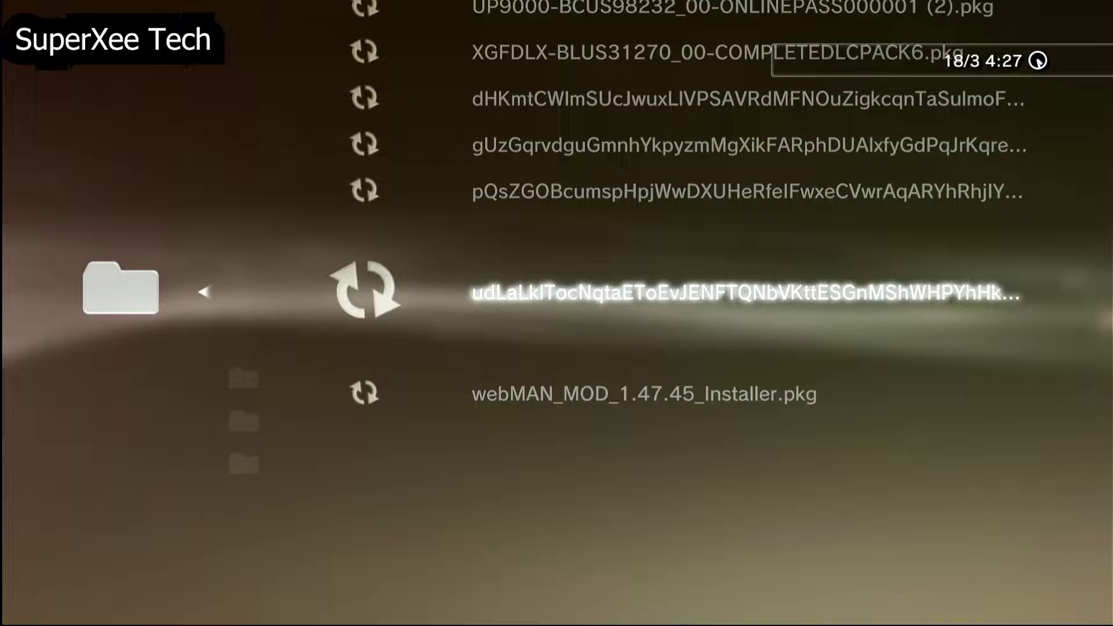
key("Down")
key("Up")
key("Up")
key("Up")
key("Up")
key("Up")
key("Up")
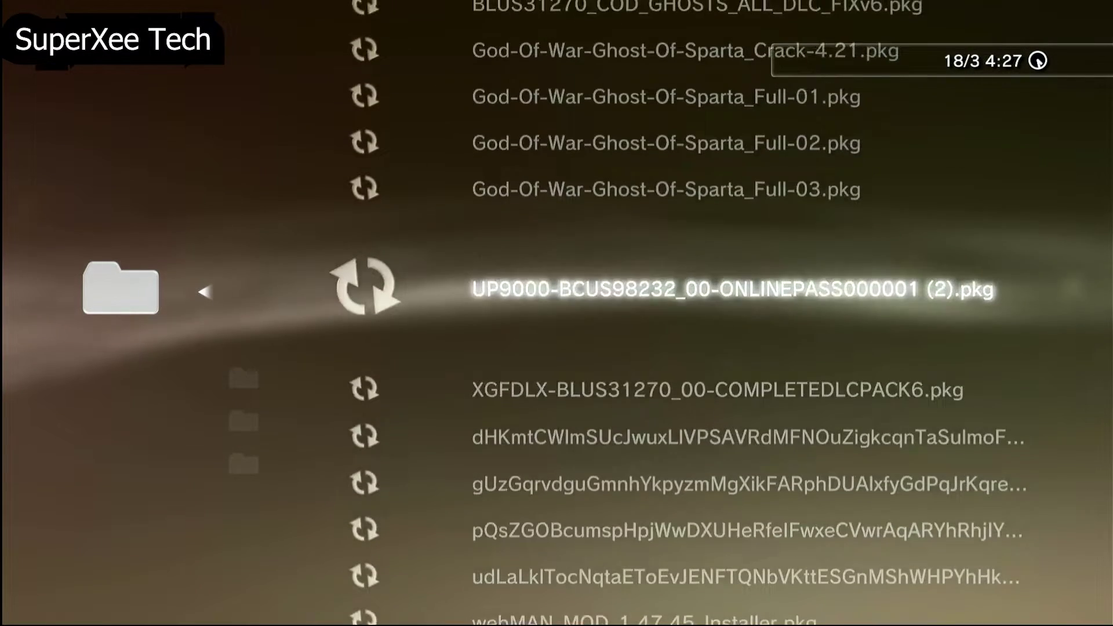
key("Down")
key("Down")
key("Down")
key("Down")
key("Down")
key("Down")
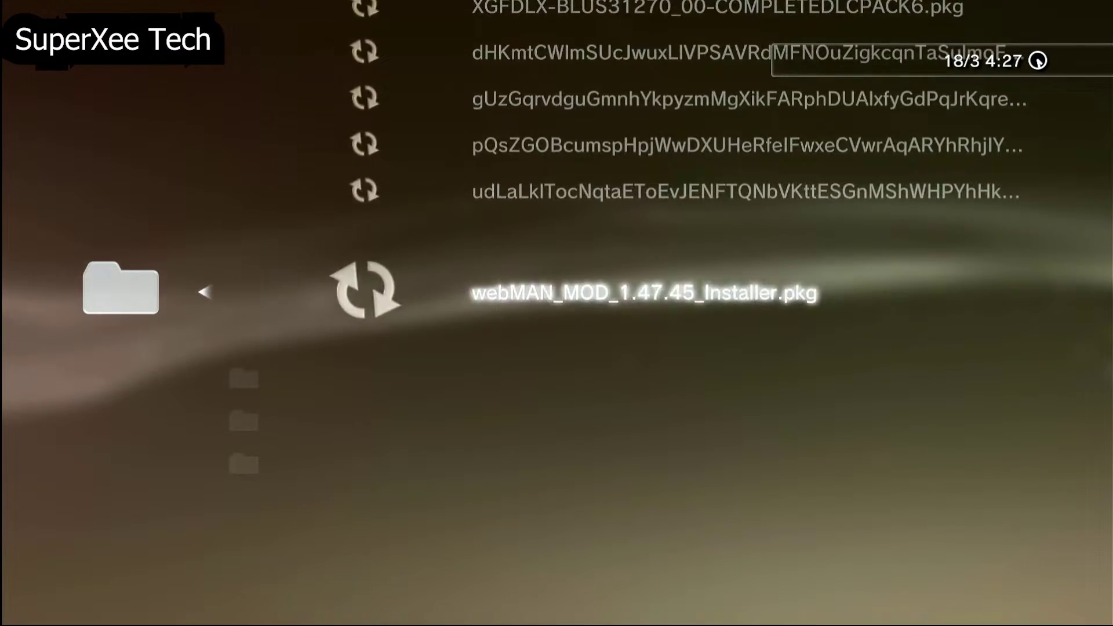
Return to the Game category and reopen PS3 System Storage through Package Manager's Install Package Files
key("Left")
key("Left")
key("Left")
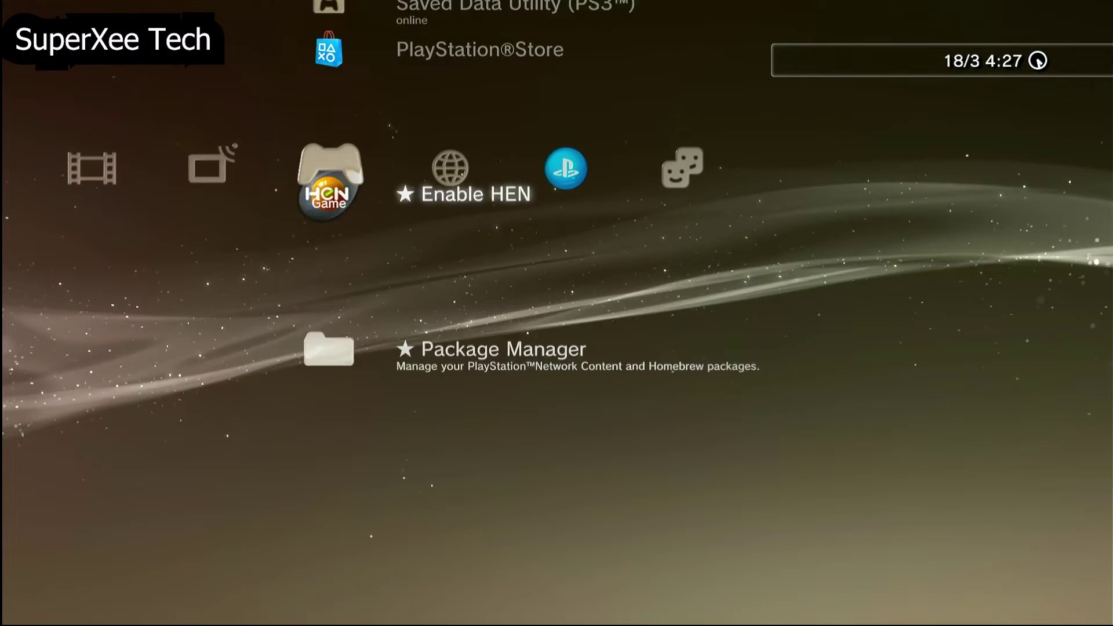
key("Up")
key("Up")
key("Down")
key("Down")
key("Return")
key("Down")
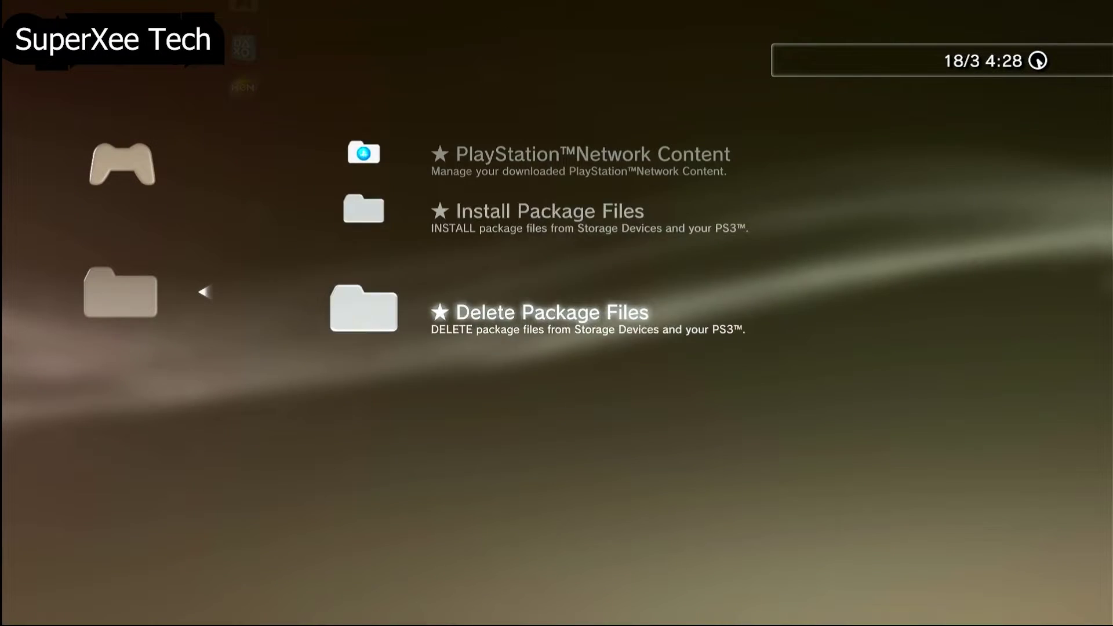
key("Up")
key("Return")
key("Down")
key("Down")
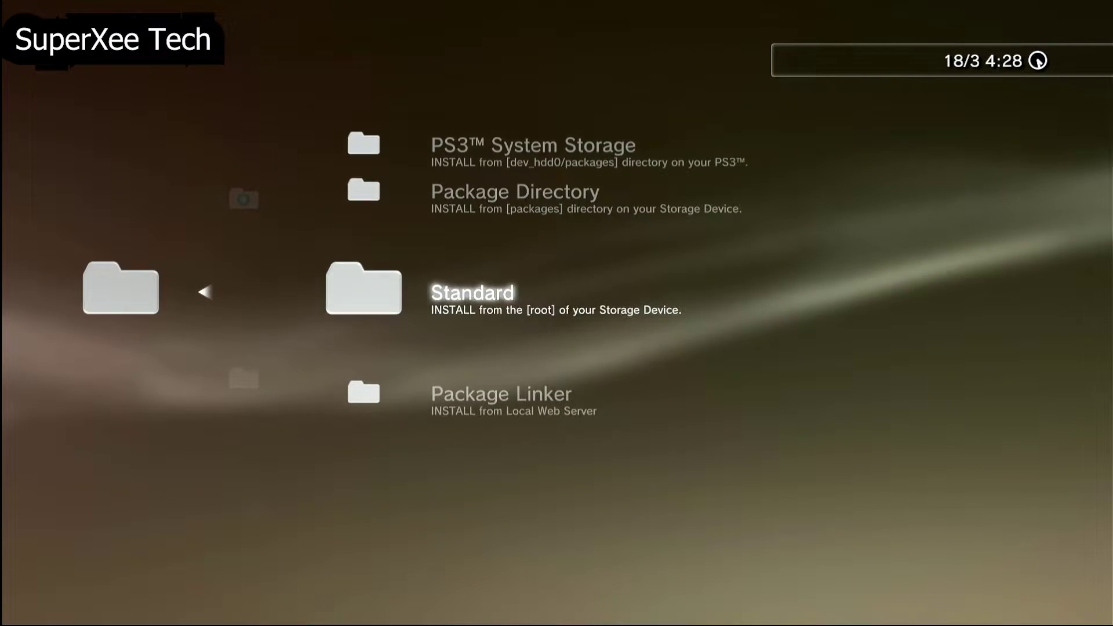
key("Up")
key("Up")
key("Return")
Select webMAN_MOD_1.47.45_Installer.pkg in the package list for installation
key("Down")
key("Down")
key("Down")
key("Down")
key("Down")
key("Down")
key("Down")
key("Down")
key("Down")
key("Down")
key("Down")
key("Down")
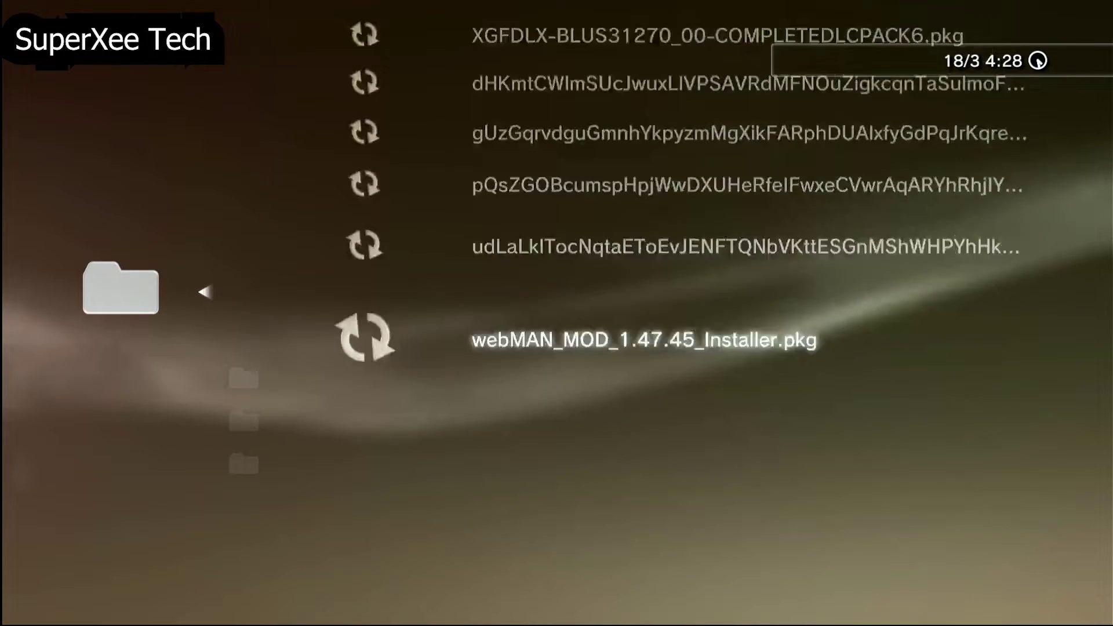
key("Return")
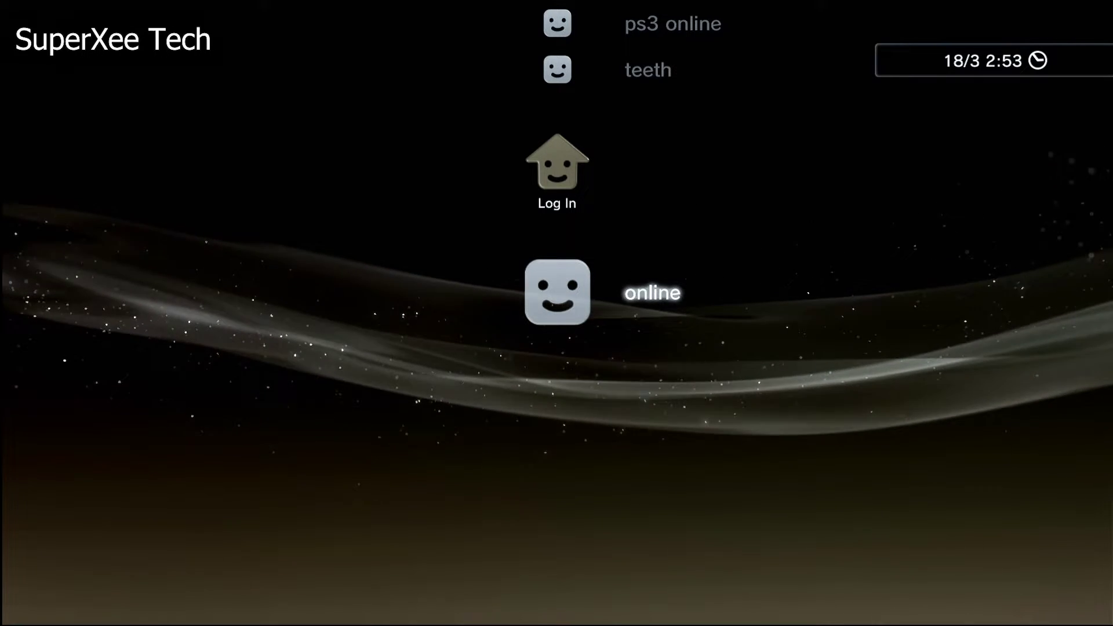
Log in with the online user profile and go to the Settings category
key("Up")
key("Down")
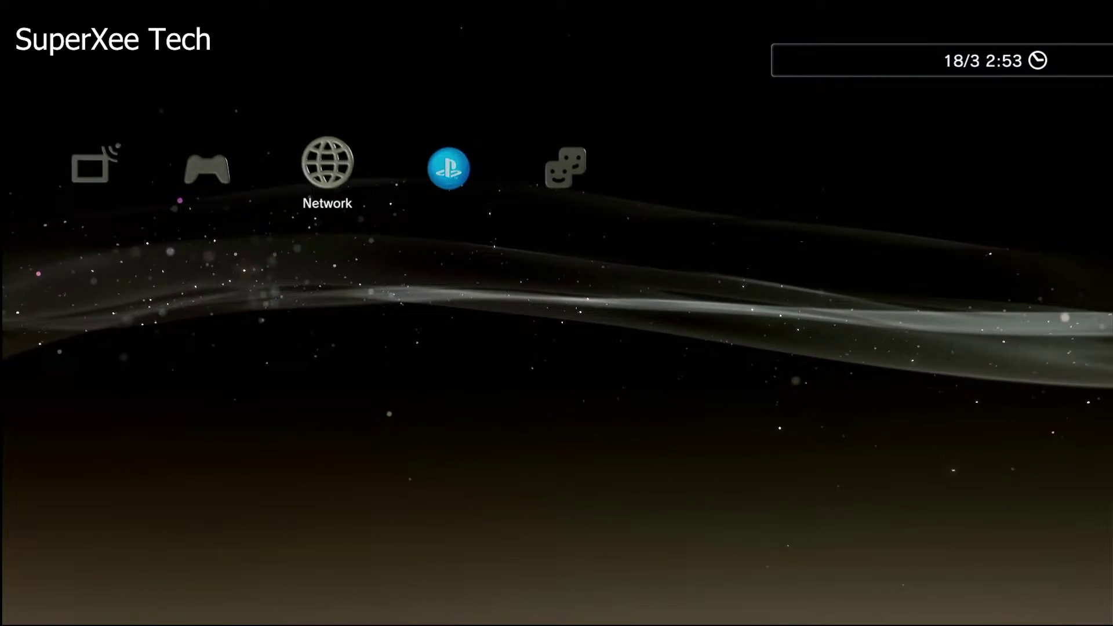
key("Right")
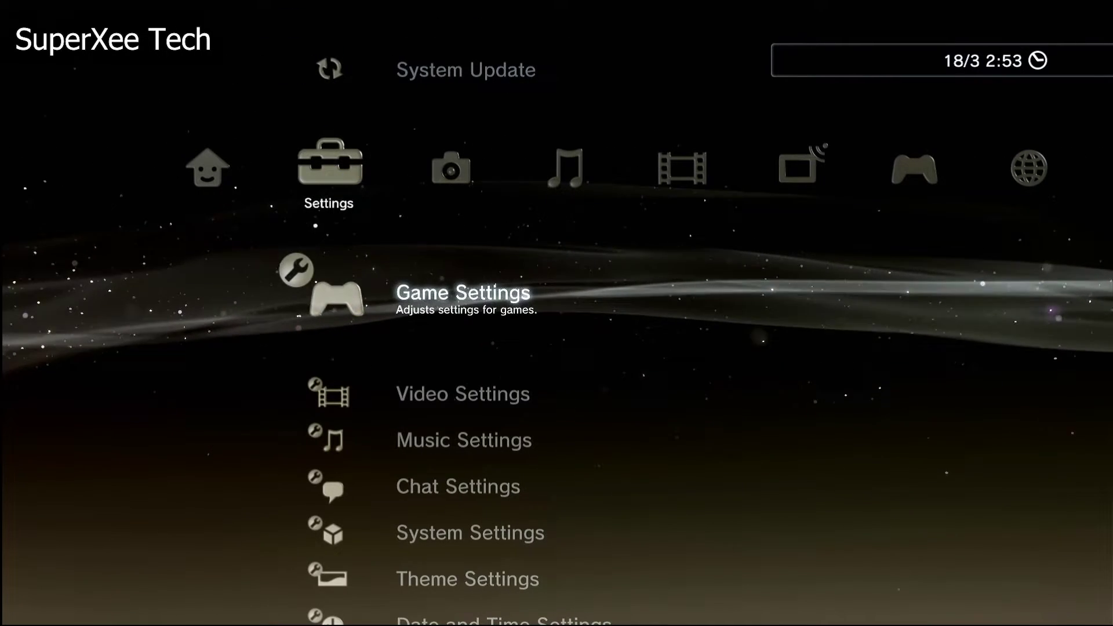
Look through the Settings categories and open System Settings
key("Down")
key("Down")
key("Down")
key("Down")
key("Down")
key("Down")
key("Down")
key("Down")
key("Down")
key("Down")
key("Down")
key("Down")
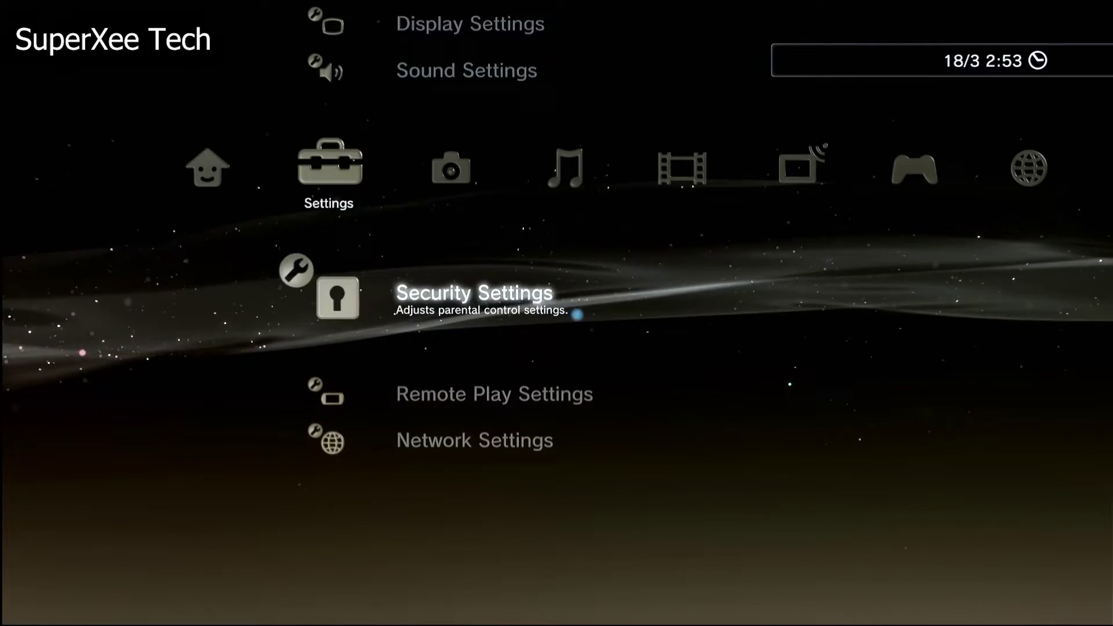
key("Up")
key("Down")
key("Down")
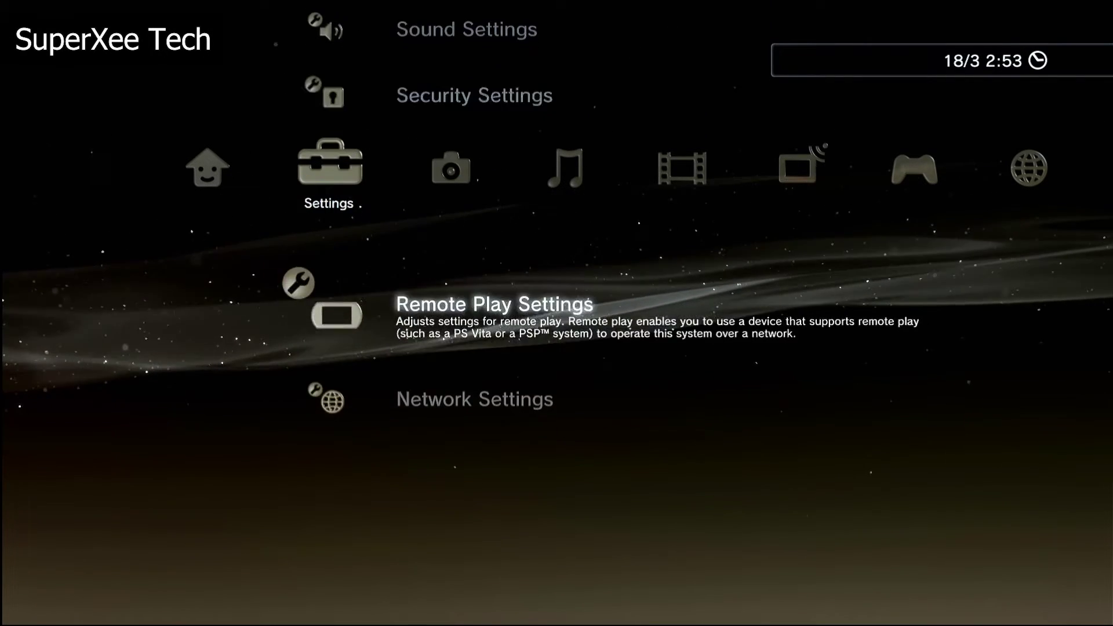
key("Up")
key("Up")
key("Up")
key("Up")
key("Up")
key("Up")
key("Up")
key("Up")
key("Up")
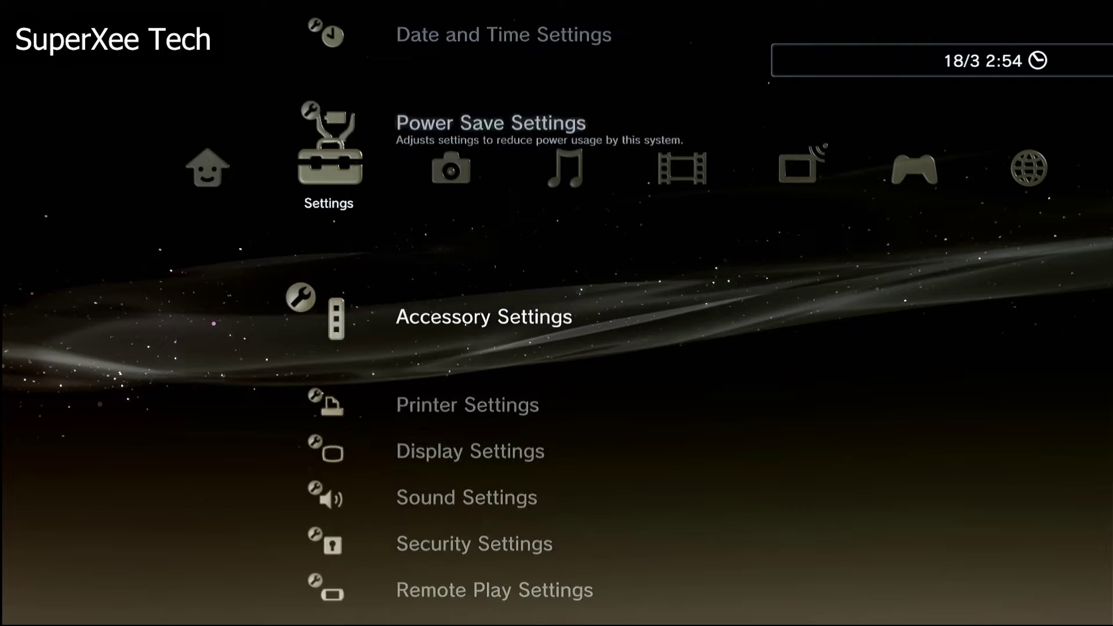
key("Return")
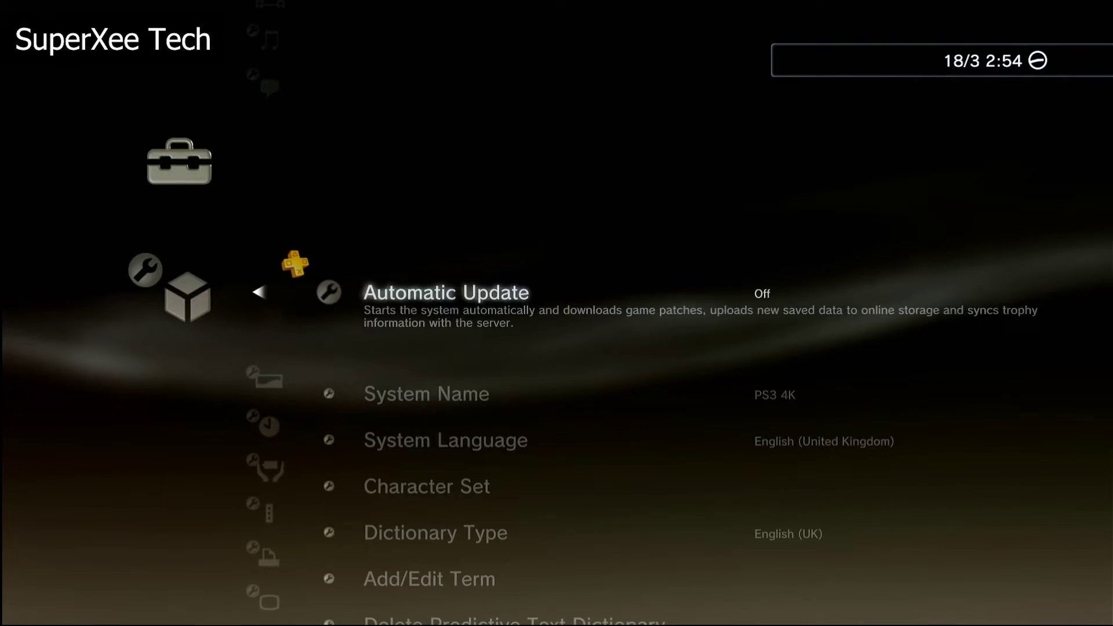
Check the system software version in System Information, then close that page
key("Down")
key("Down")
key("Down")
key("Down")
key("Down")
key("Down")
key("Down")
key("Down")
key("Down")
key("Down")
key("Down")
key("Down")
key("Down")
key("Down")
key("Down")
key("Down")
key("Down")
key("Down")
key("Down")
key("Down")
key("Down")
key("Down")
key("Down")
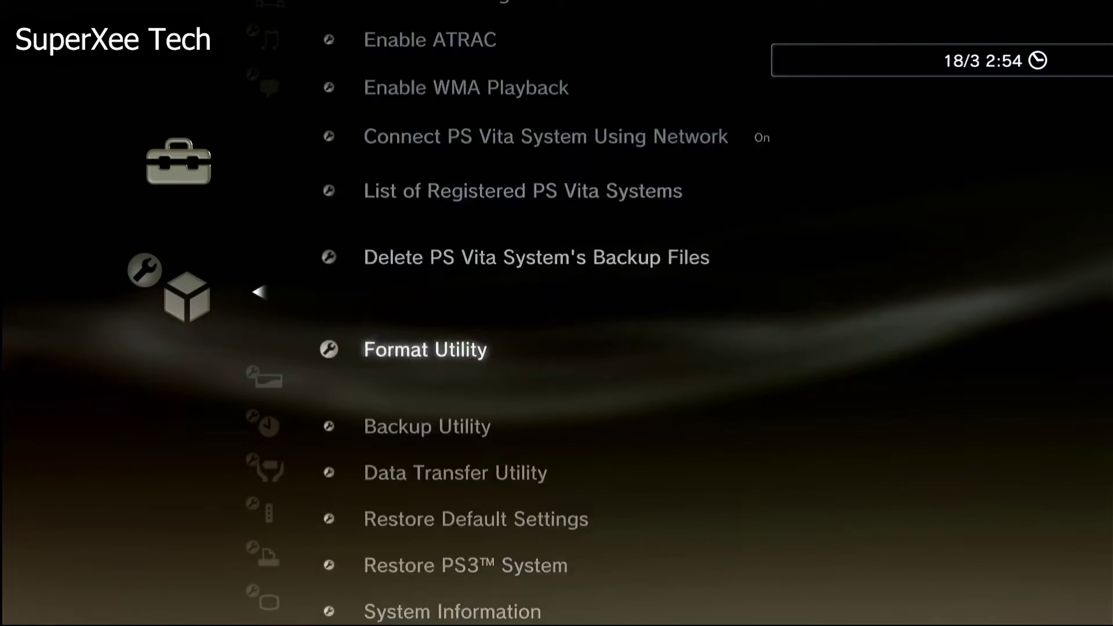
key("Up")
key("Return")
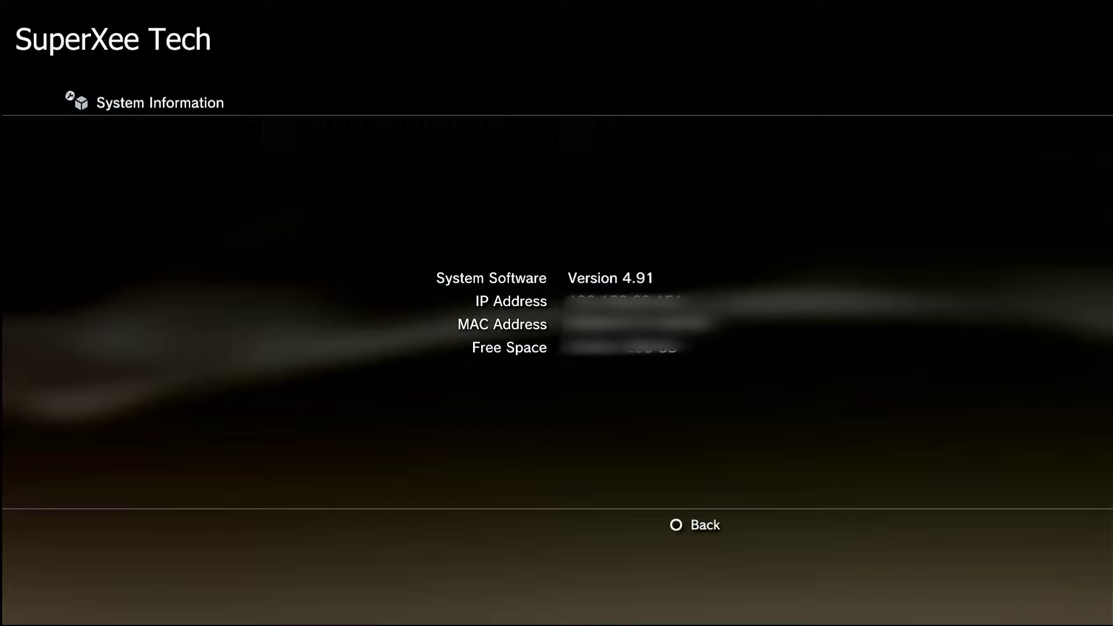
key("Escape")
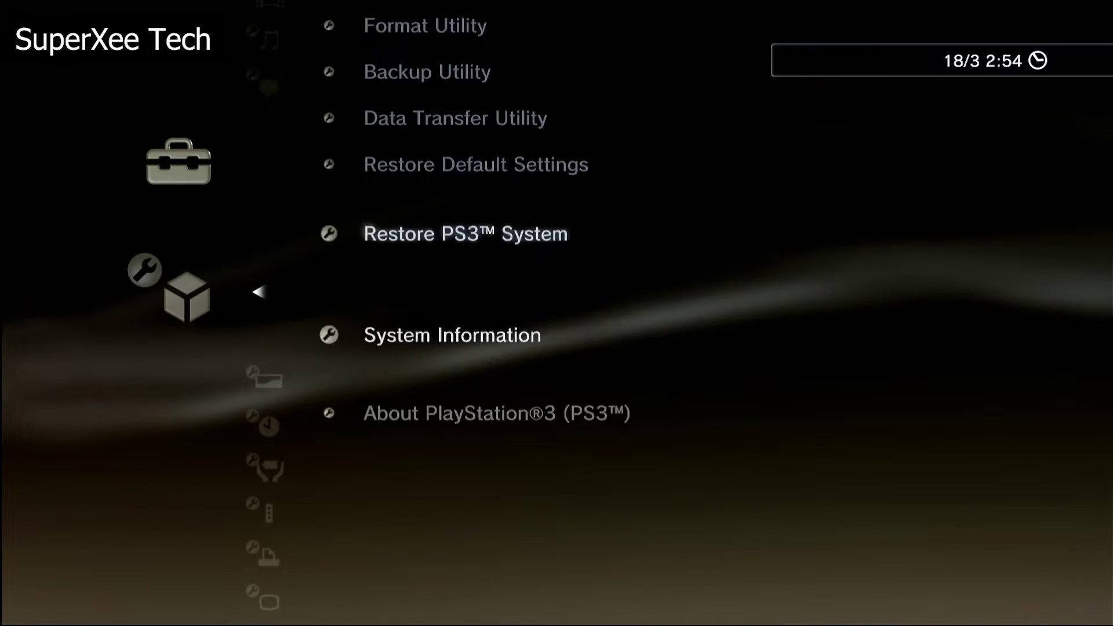
Look back through the System Settings list up to Automatic Update
key("Up")
key("Up")
key("Up")
key("Up")
key("Up")
key("Up")
key("Up")
key("Up")
key("Up")
key("Up")
key("Up")
key("Up")
key("Up")
key("Up")
key("Up")
key("Up")
key("Up")
key("Up")
key("Up")
key("Up")
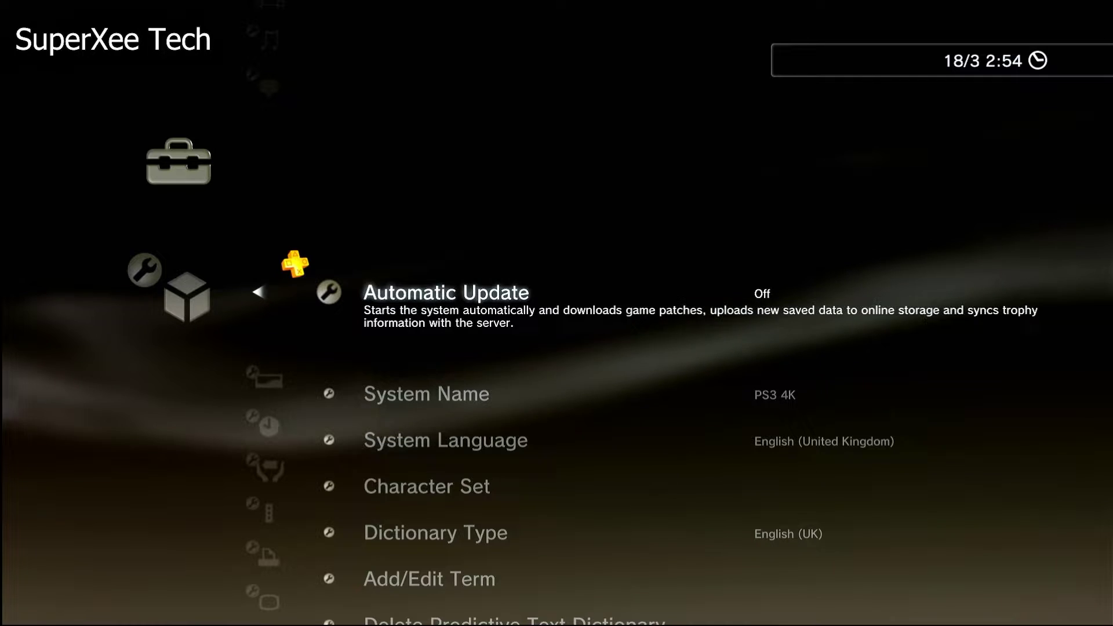
Leave System Settings and look through the home categories, including Friends, PlayStation Network and Network
key("Escape")
key("Right")
key("Right")
key("Right")
key("Right")
key("Right")
key("Right")
key("Right")
key("Right")
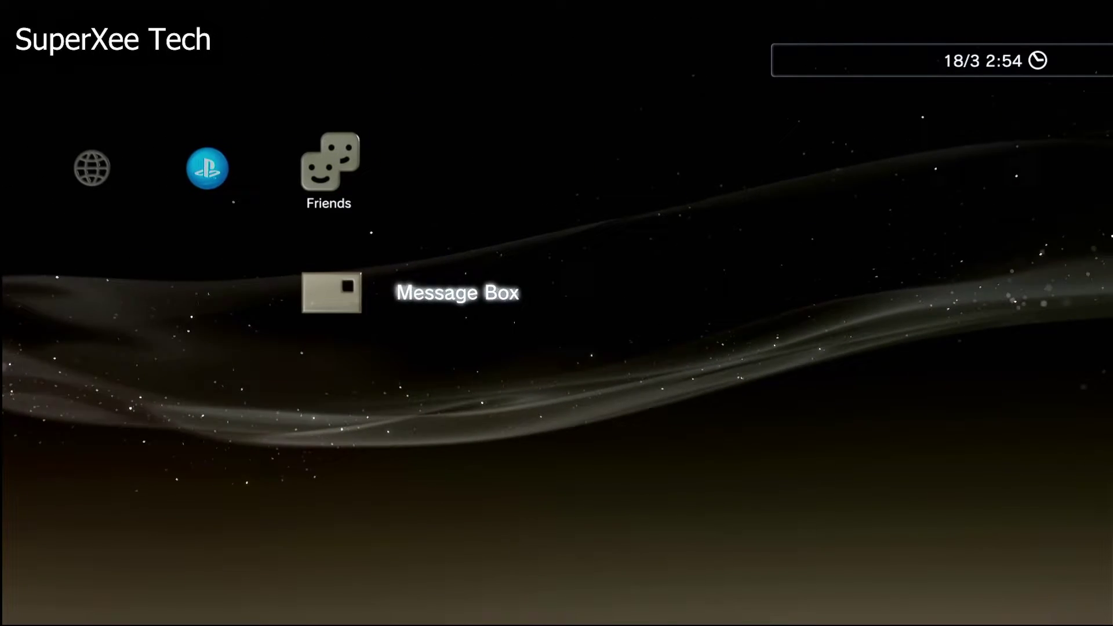
key("Left")
key("Up")
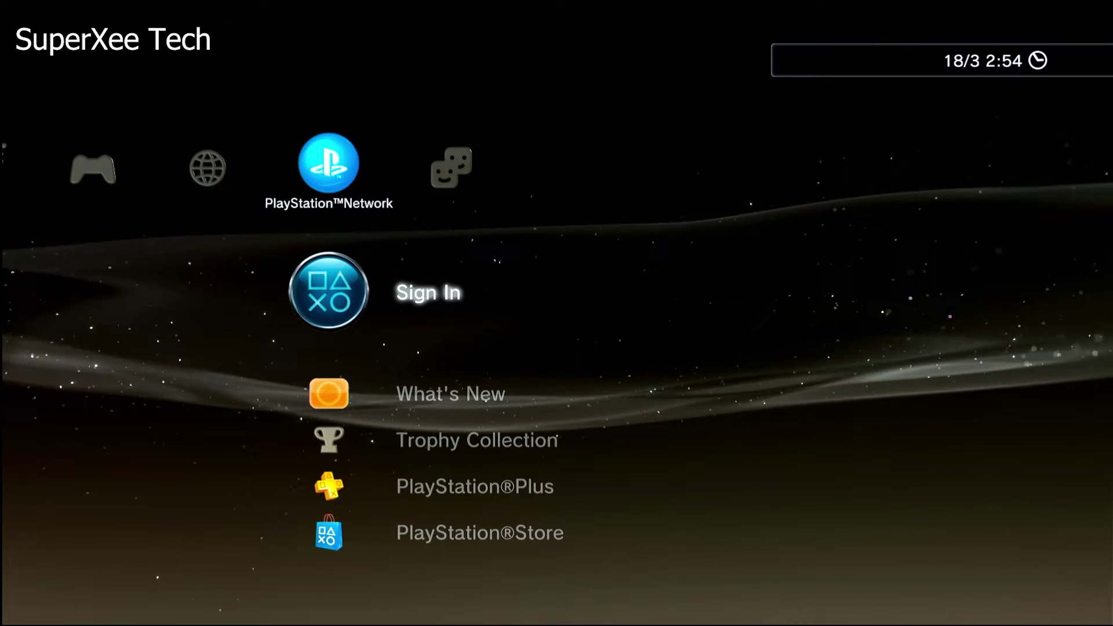
key("Left")
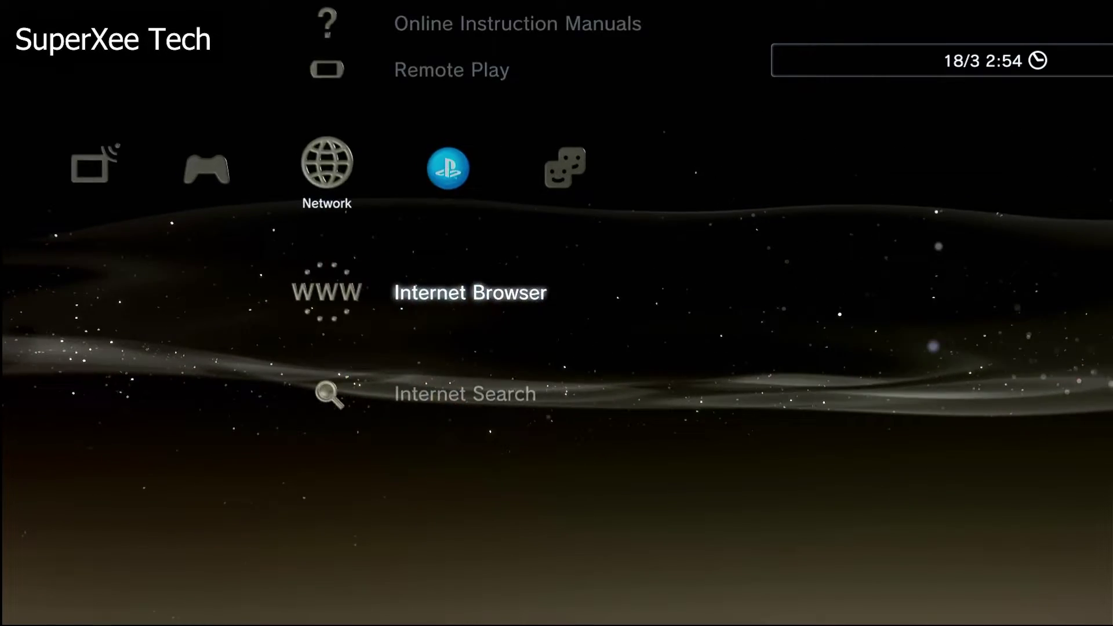
key("Left")
key("Left")
key("Left")
key("Left")
key("Left")
key("Left")
key("Left")
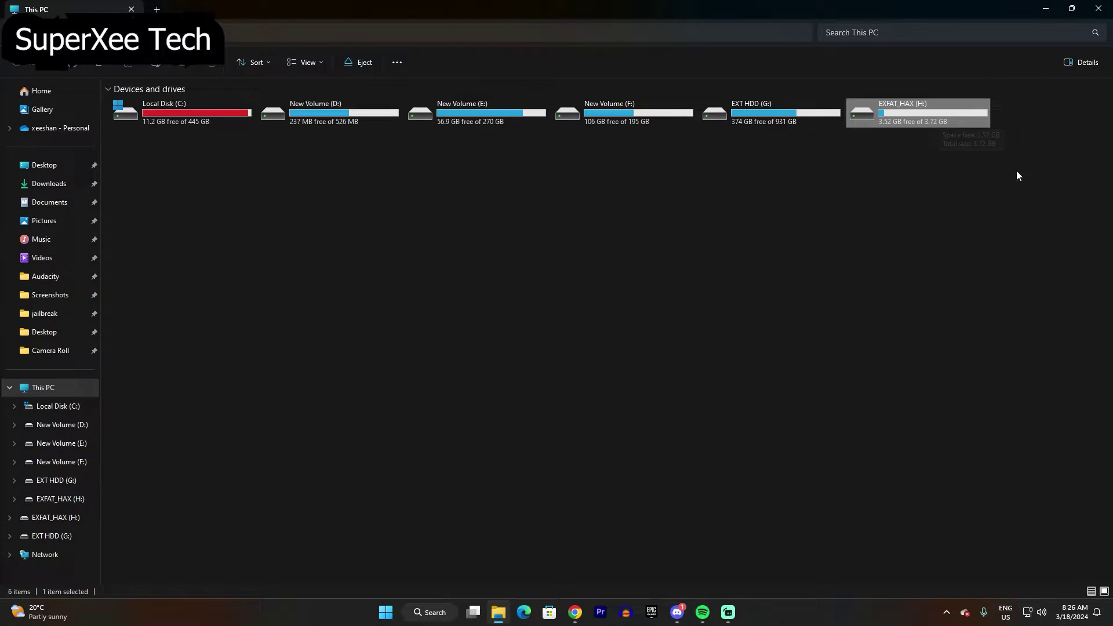
Check the file system and capacity of the EXFAT_HAX (H:) drive in its properties, and close them
right_click(927, 121)
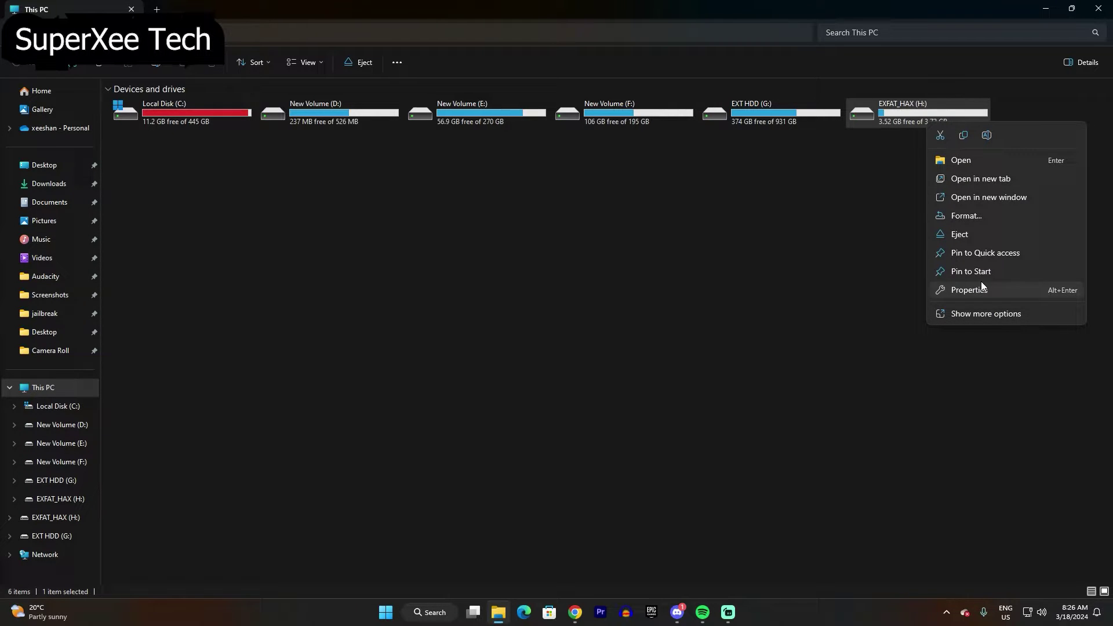
left_click(965, 314)
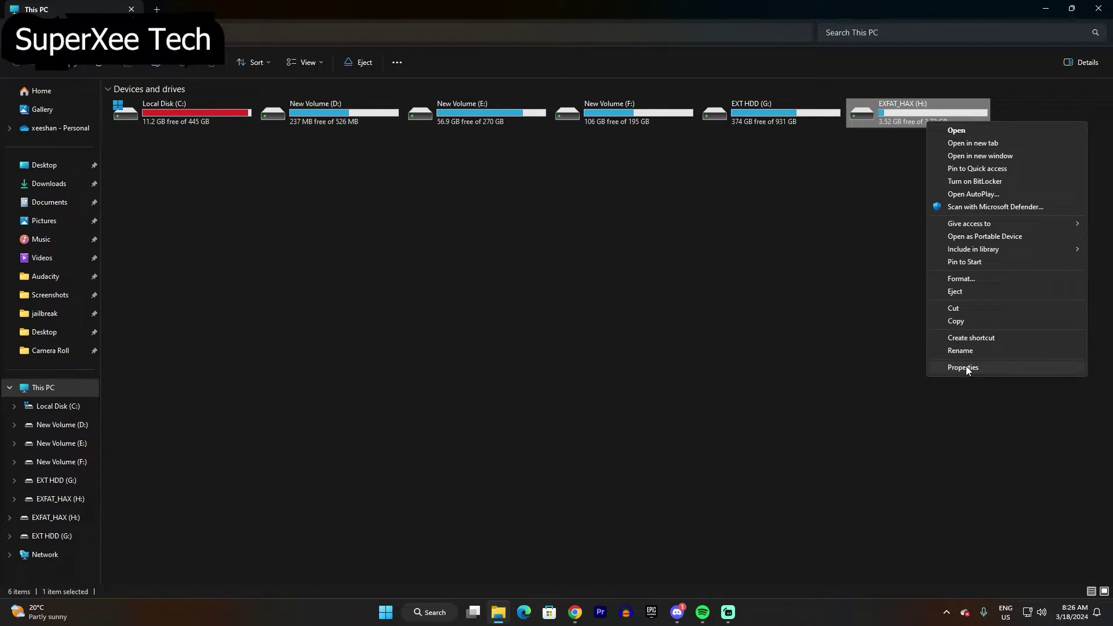
left_click(964, 367)
left_click_drag(1017, 139, 496, 230)
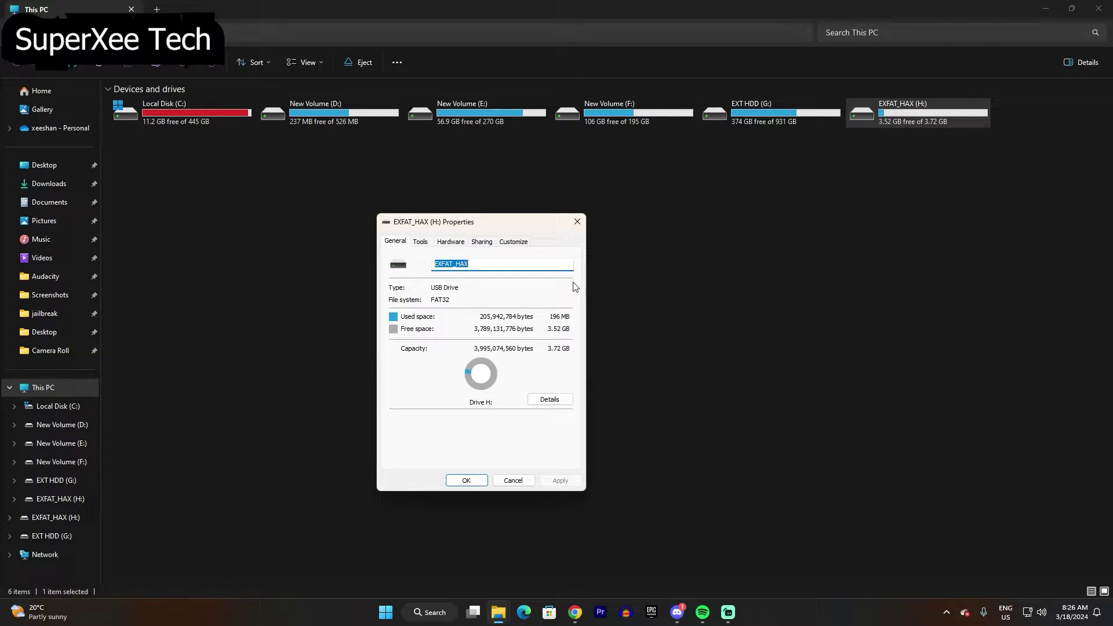
left_click(578, 222)
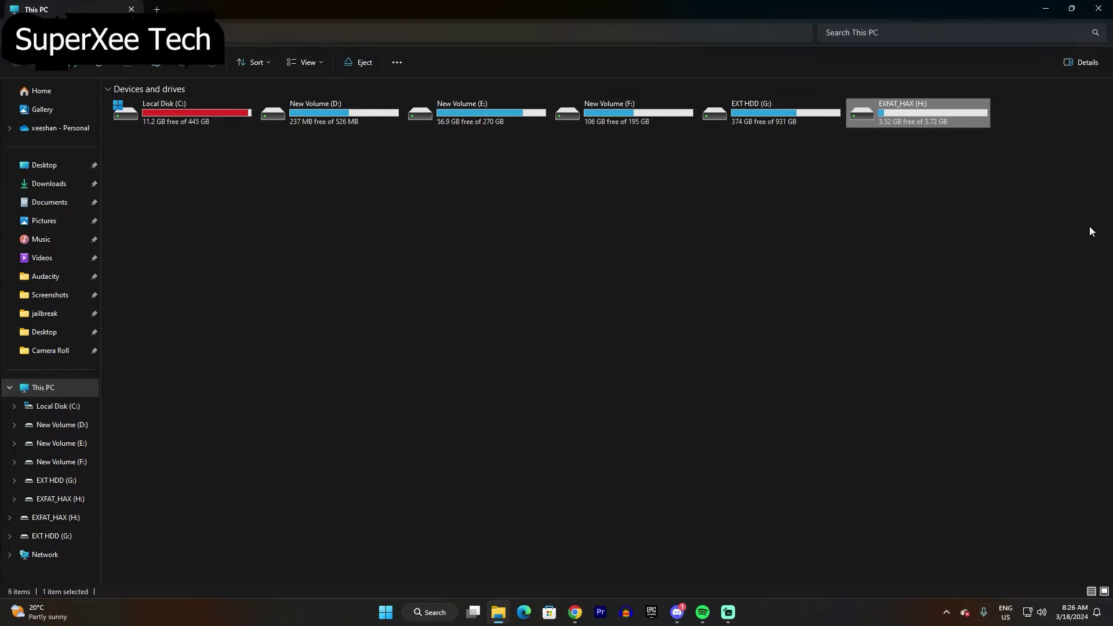
Open the EXFAT_HAX (H:) drive and create a folder named PS3 in its root
double_click(898, 112)
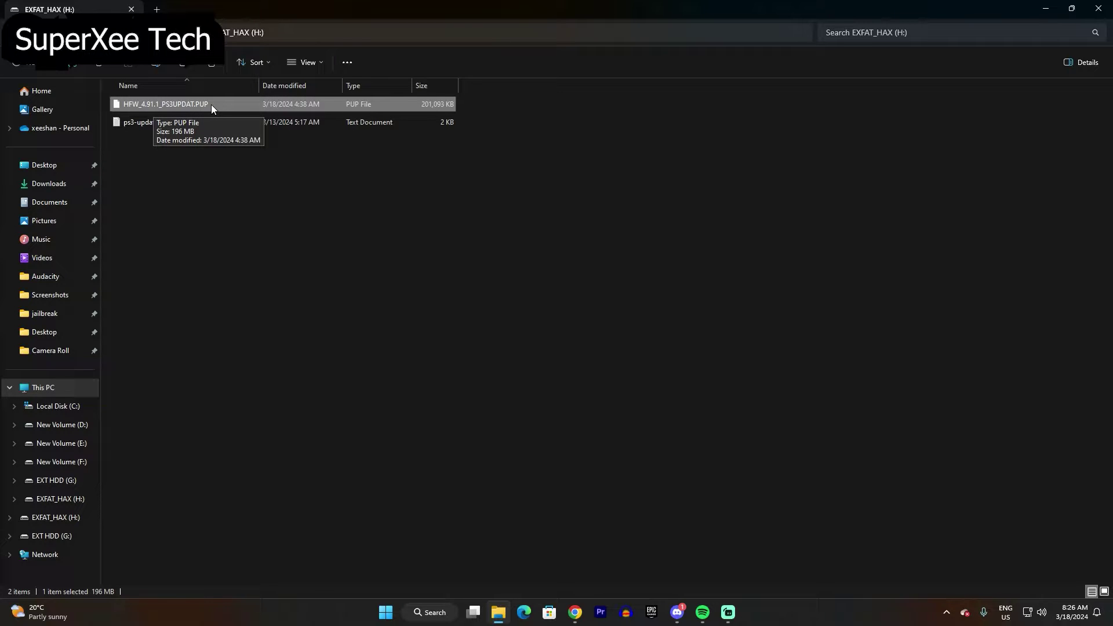
left_click(298, 212)
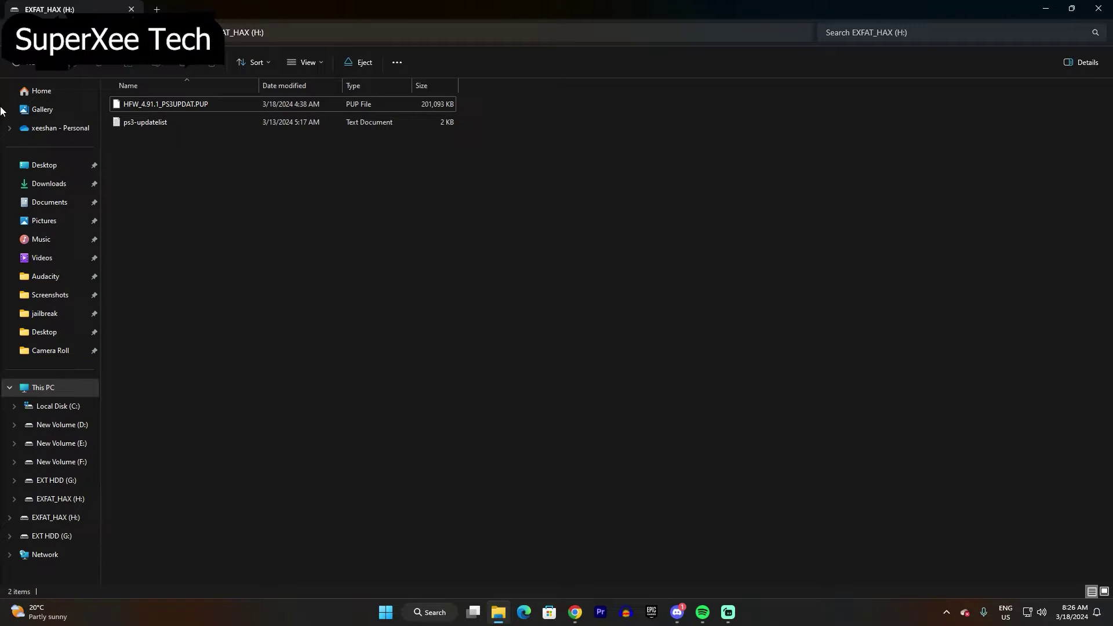
left_click(22, 68)
left_click(36, 91)
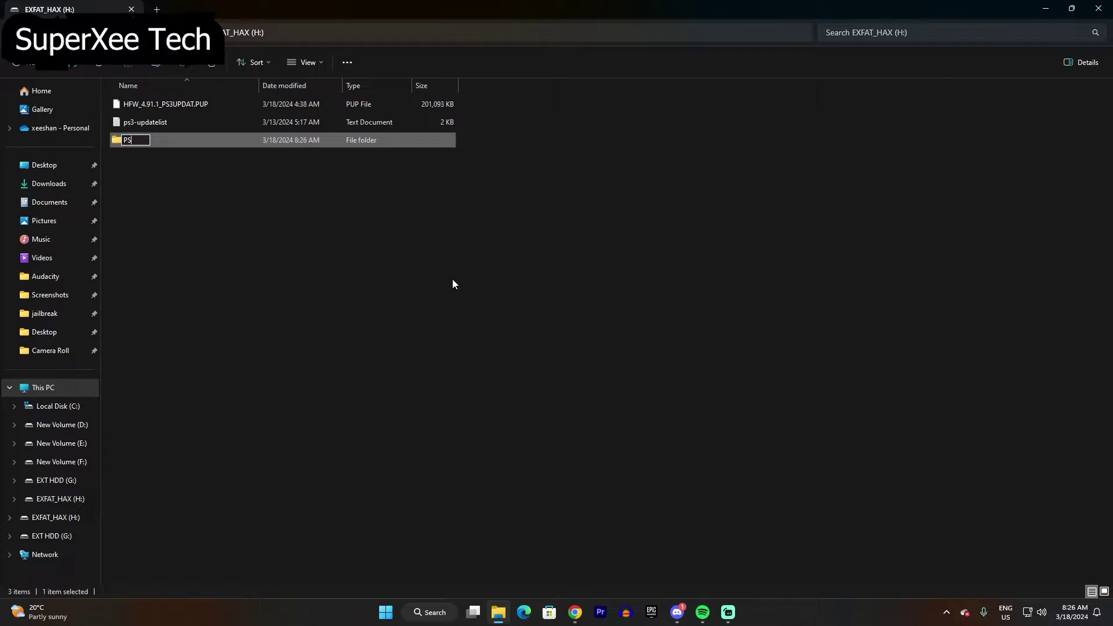
type("PS3")
key("Return")
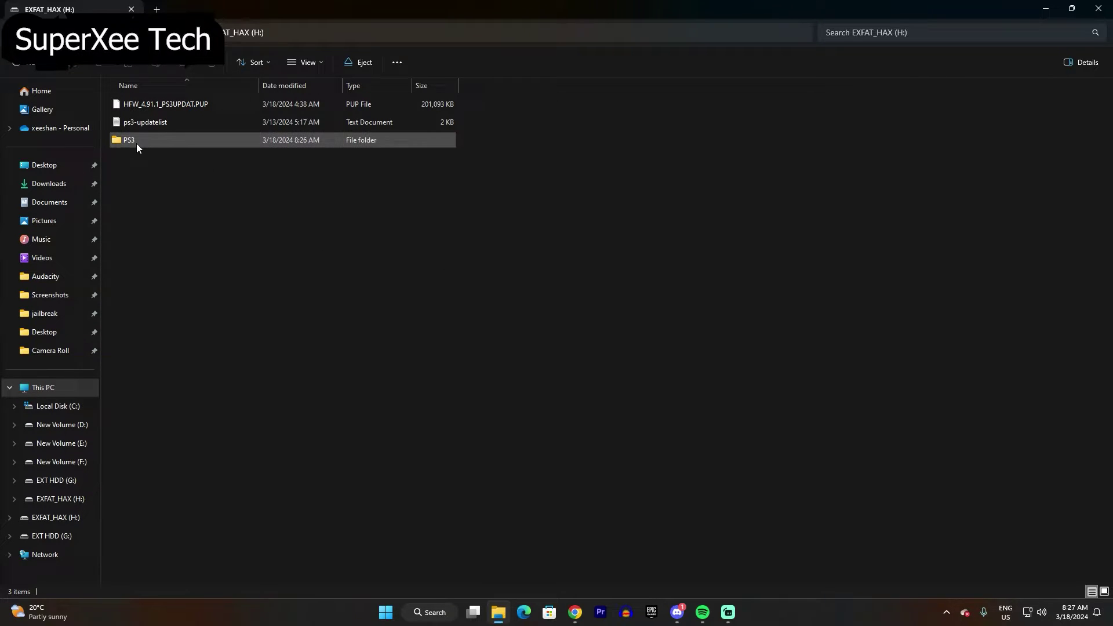
Create a folder named UPDATE inside the PS3 folder
double_click(143, 145)
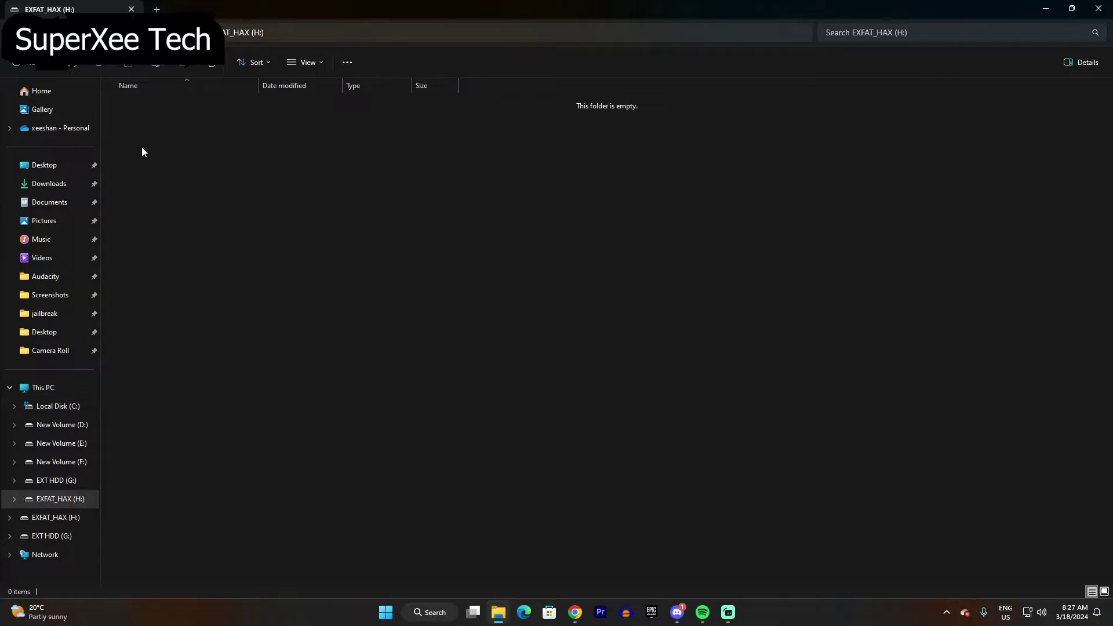
left_click(17, 68)
left_click(41, 90)
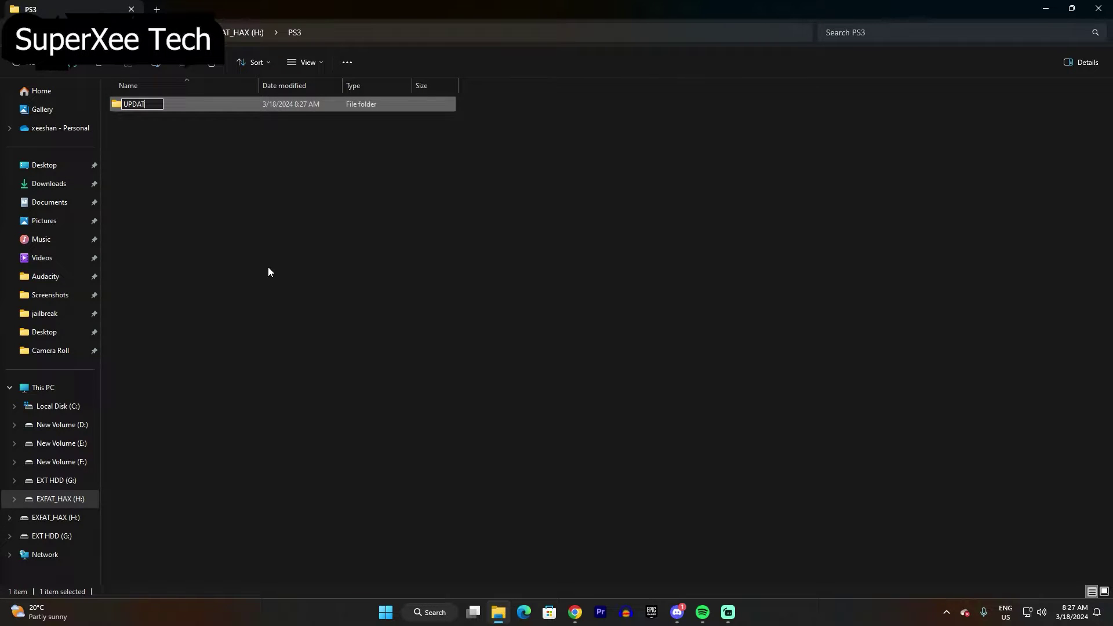
type("UPDATE")
left_click(268, 271)
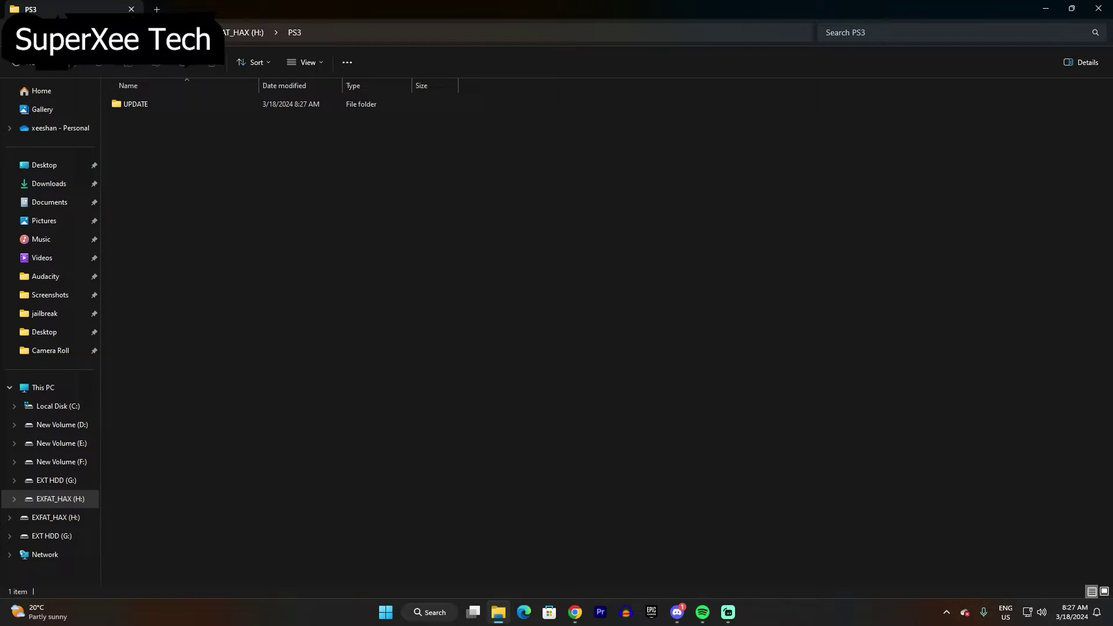
Return to the drive's root and rename HFW_4.91.1_PS3UPDAT.PUP as PS3UPDAT.PUP
left_click(225, 36)
left_click(195, 123)
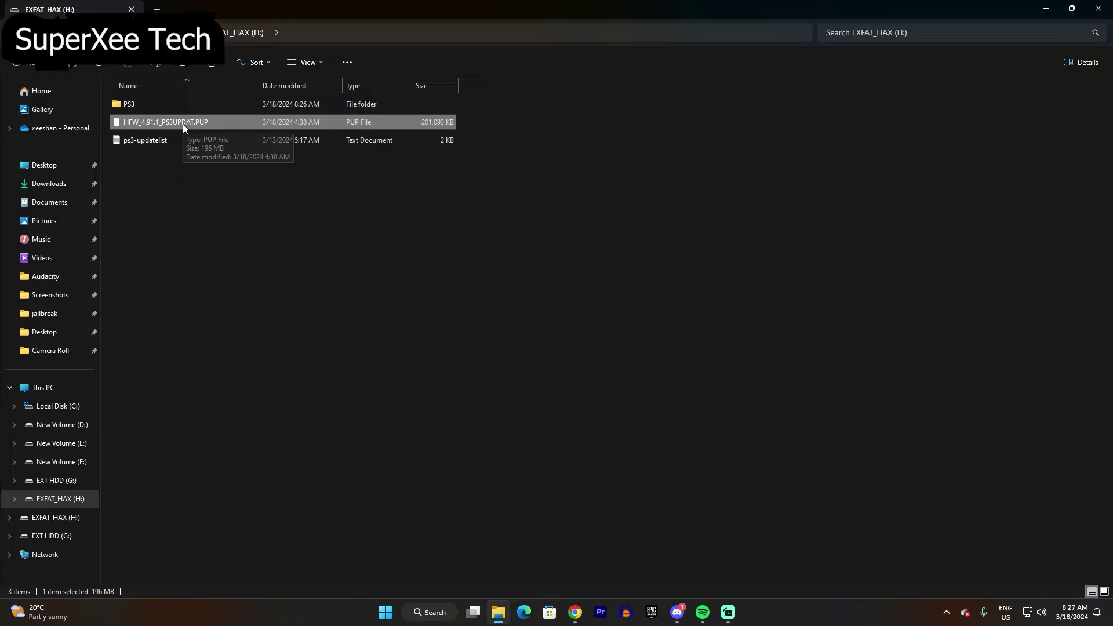
left_click(159, 128)
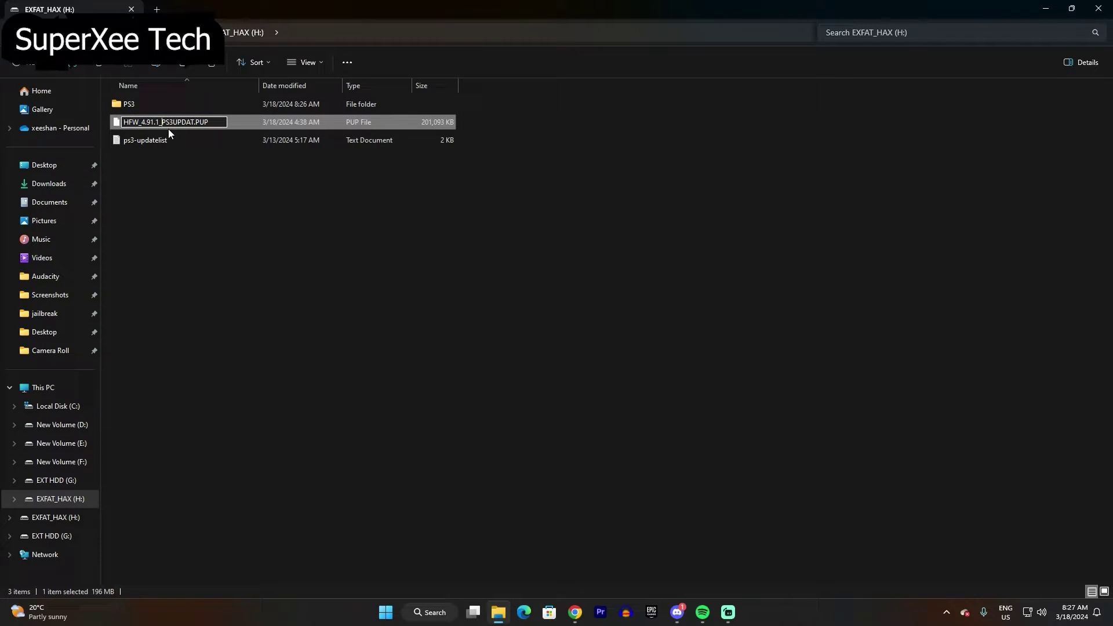
key("BackSpace")
key("BackSpace")
key("BackSpace")
key("BackSpace")
key("BackSpace")
key("BackSpace")
key("BackSpace")
key("BackSpace")
key("BackSpace")
key("BackSpace")
key("BackSpace")
left_click(203, 229)
left_click(162, 126)
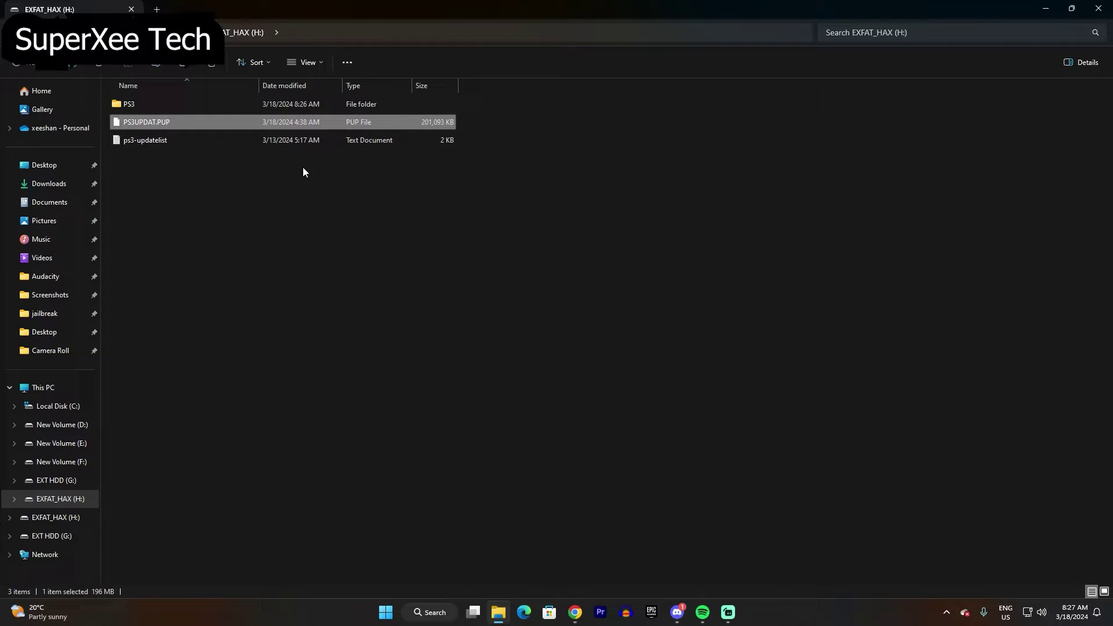
left_click(177, 184)
Move PS3UPDAT.PUP from the drive's root into the UPDATE folder inside PS3
left_click(178, 125)
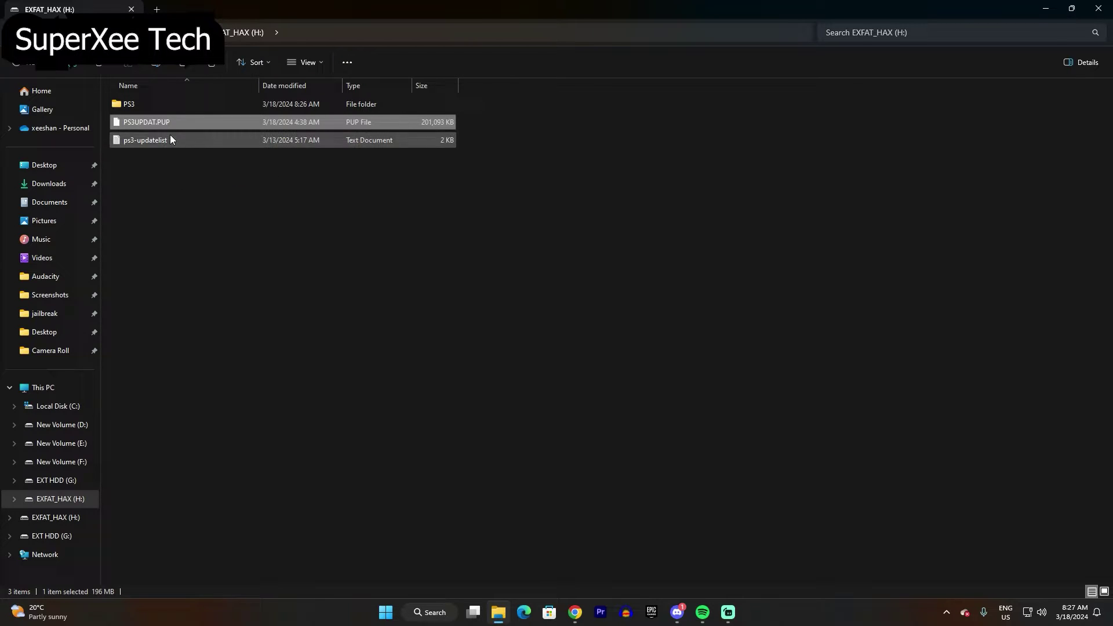
right_click(175, 127)
left_click(186, 140)
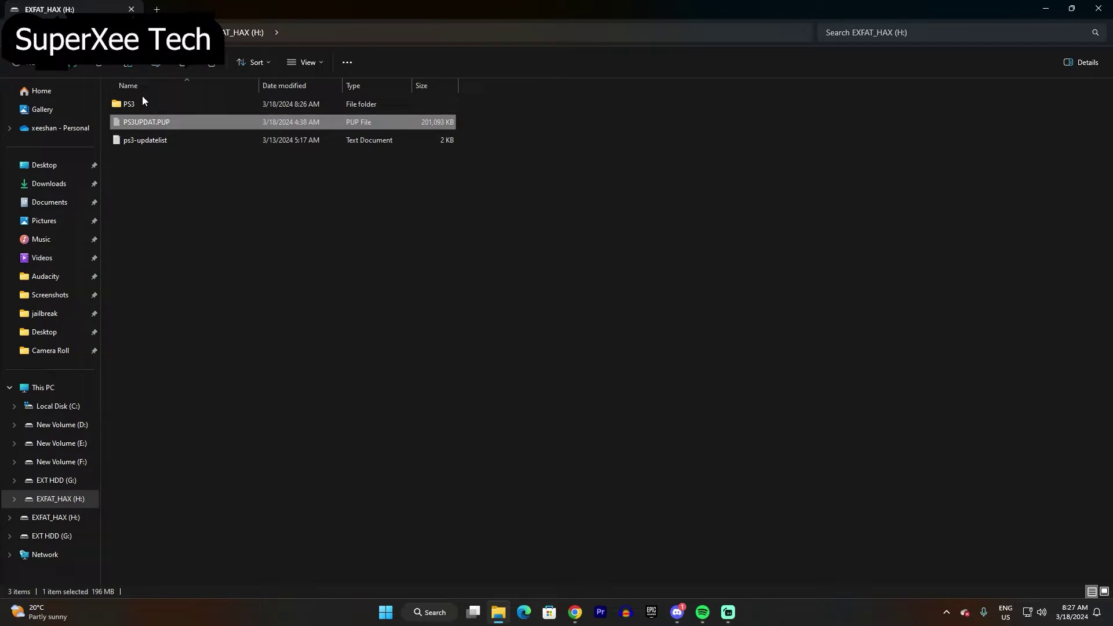
double_click(141, 101)
double_click(175, 108)
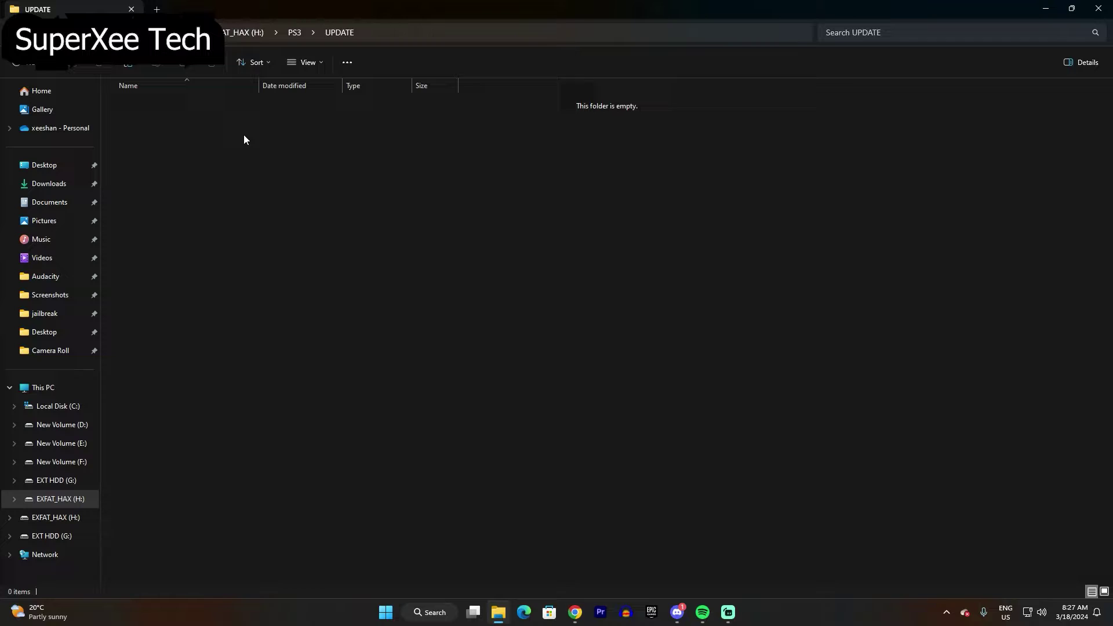
right_click(243, 139)
left_click(242, 155)
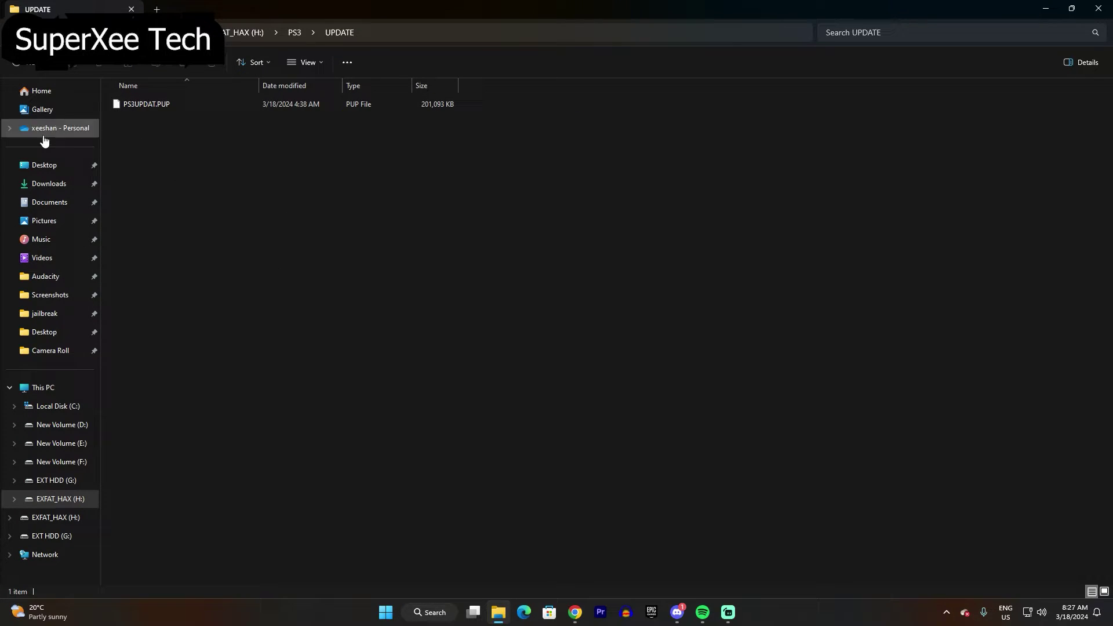
Go through the EXFAT_HAX (H:) drive's PS3 and UPDATE folders from This PC to check where PS3UPDAT.PUP is stored
left_click(56, 393)
double_click(928, 118)
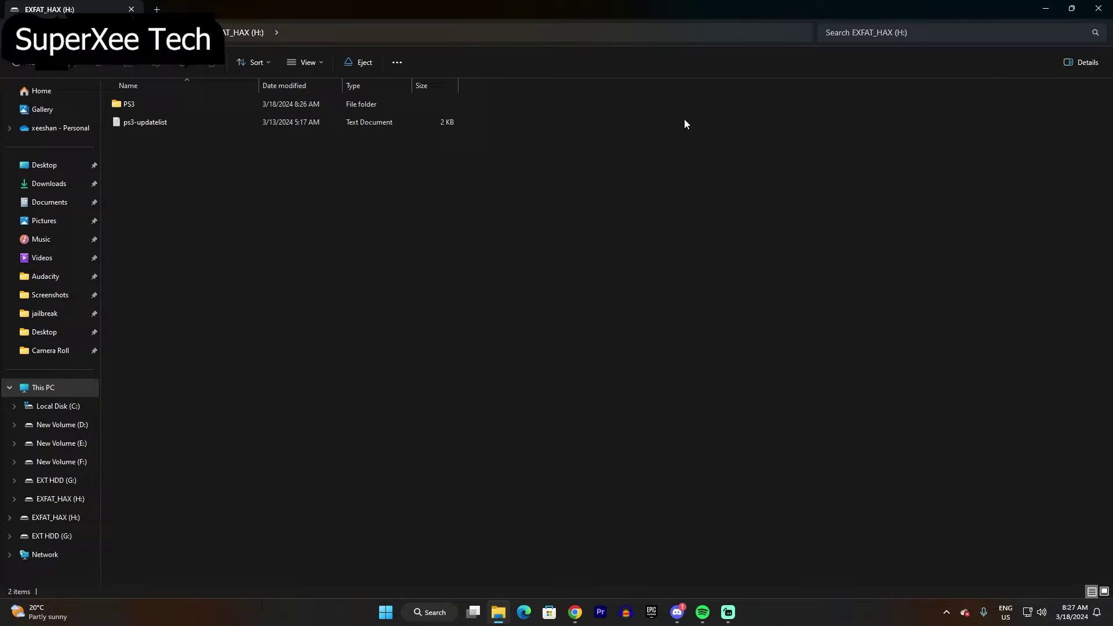
left_click(239, 104)
double_click(239, 104)
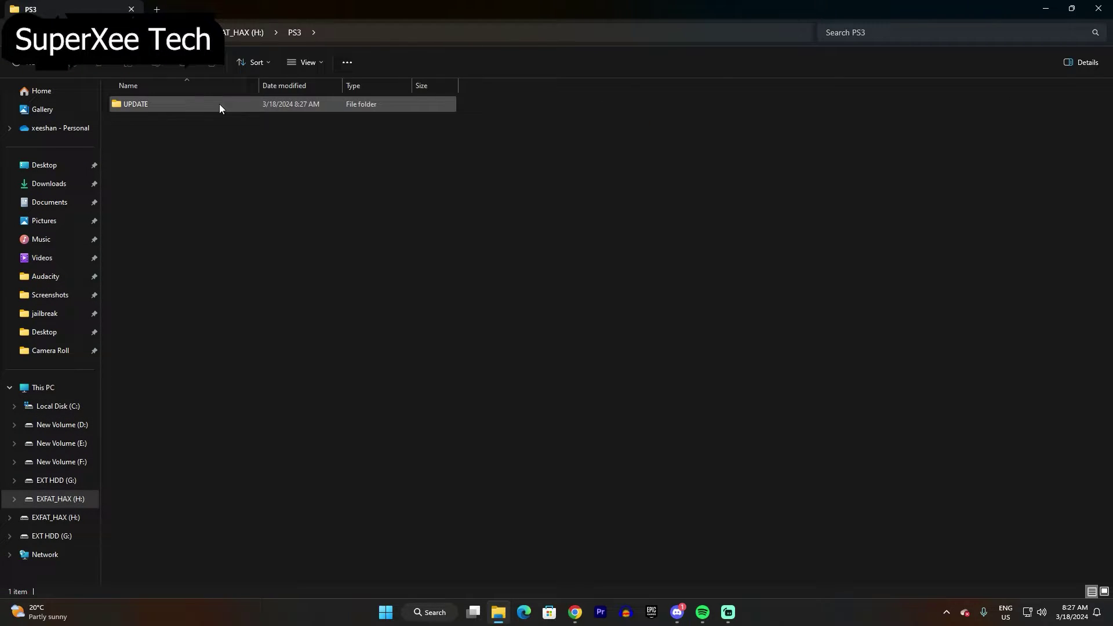
double_click(264, 105)
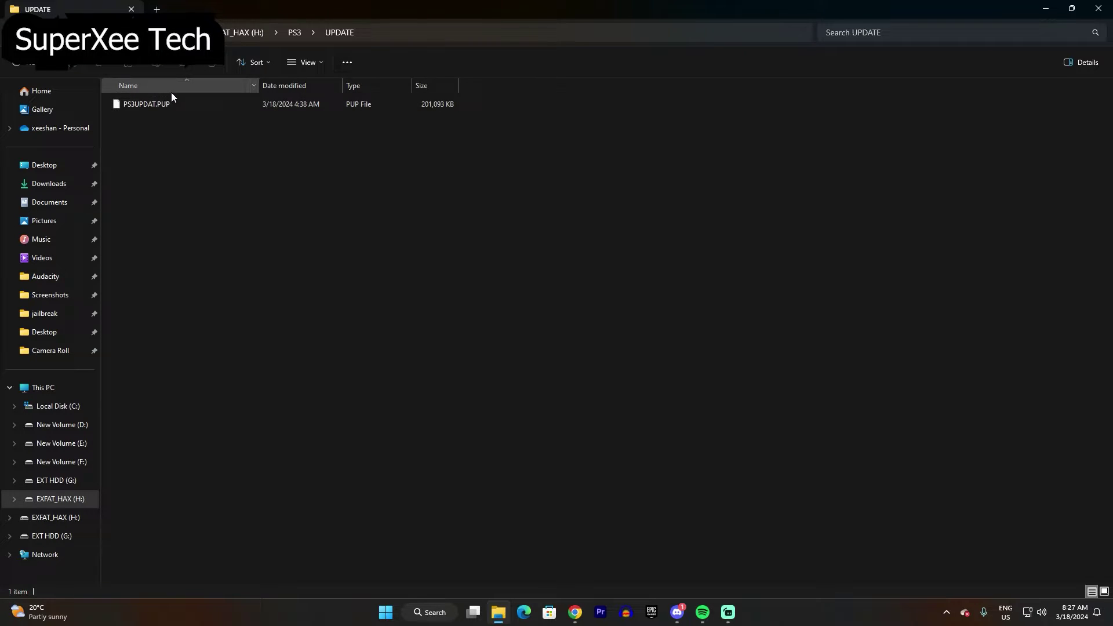
left_click(166, 108)
left_click(740, 242)
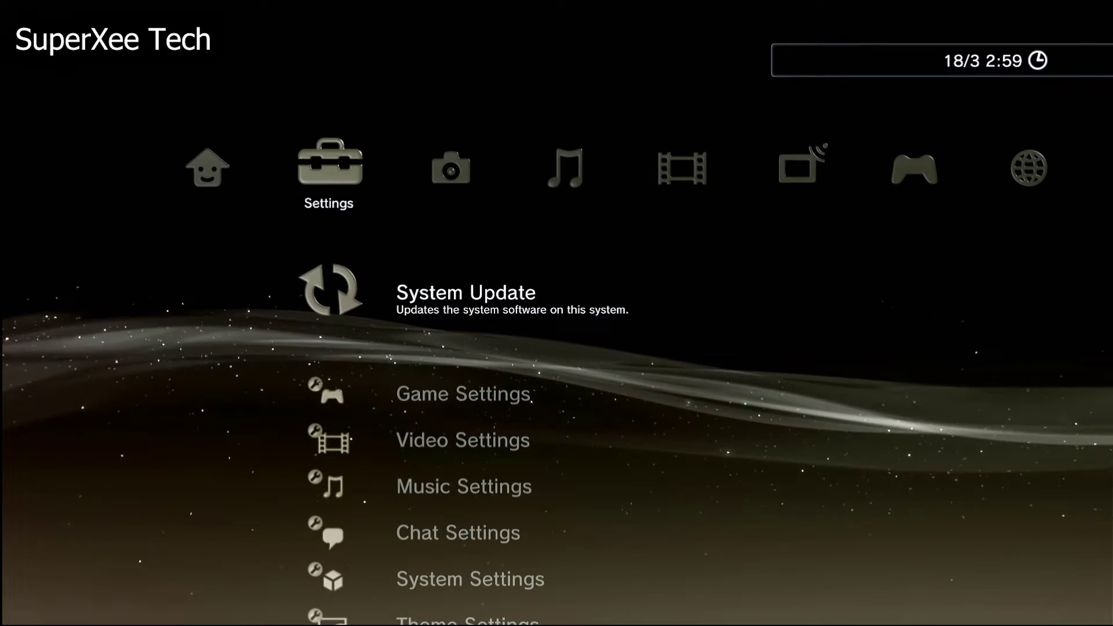
On the PS3, run System Update with the 4.91.1 HFW data on the USB device and accept installing it
key("Down")
key("Return")
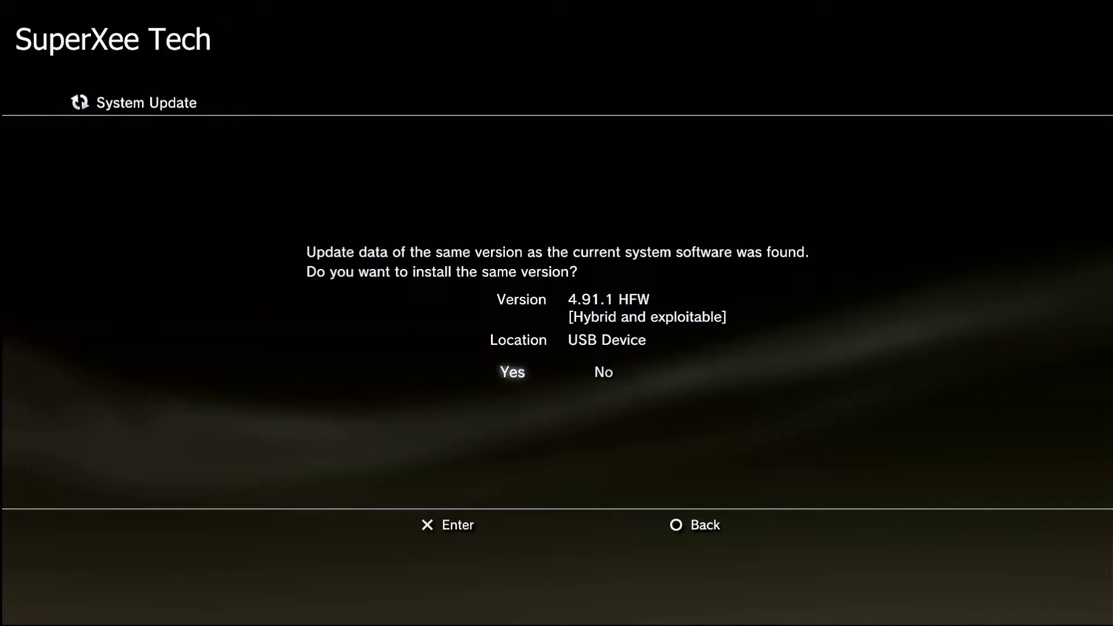
key("Return")
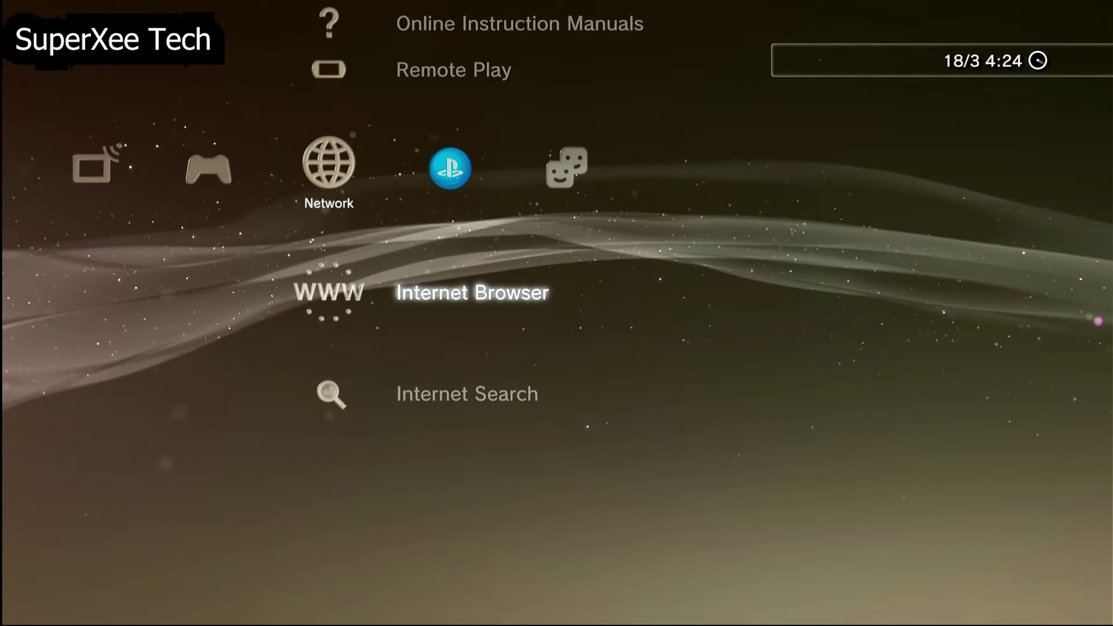
Open the PS3's Internet Browser and set its home page to a blank page
key("Return")
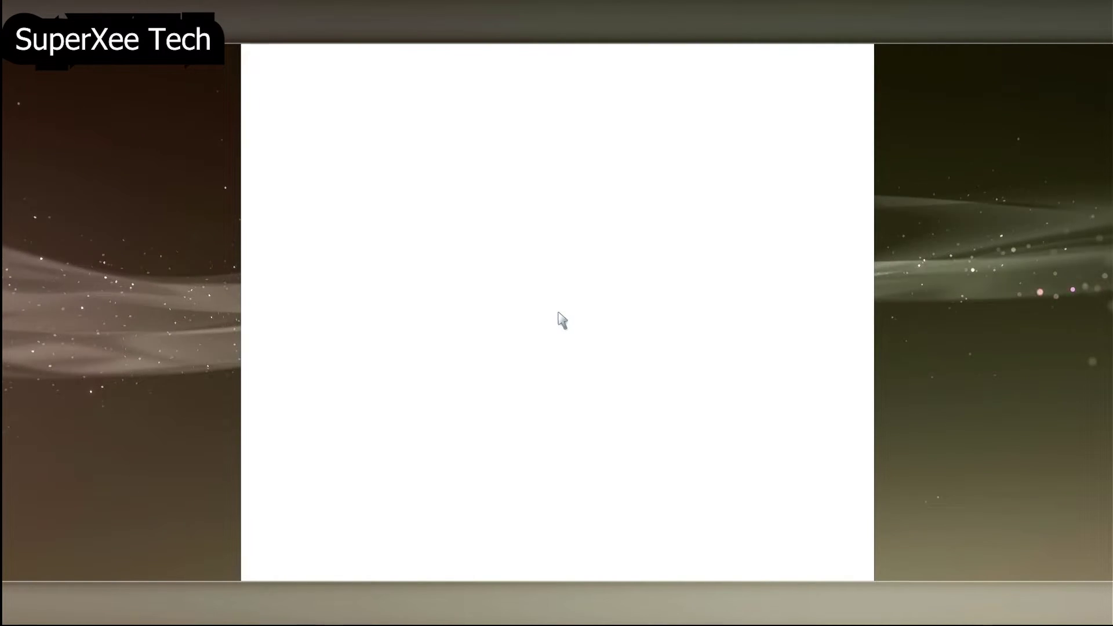
key("Menu")
key("Up")
key("Up")
key("Right")
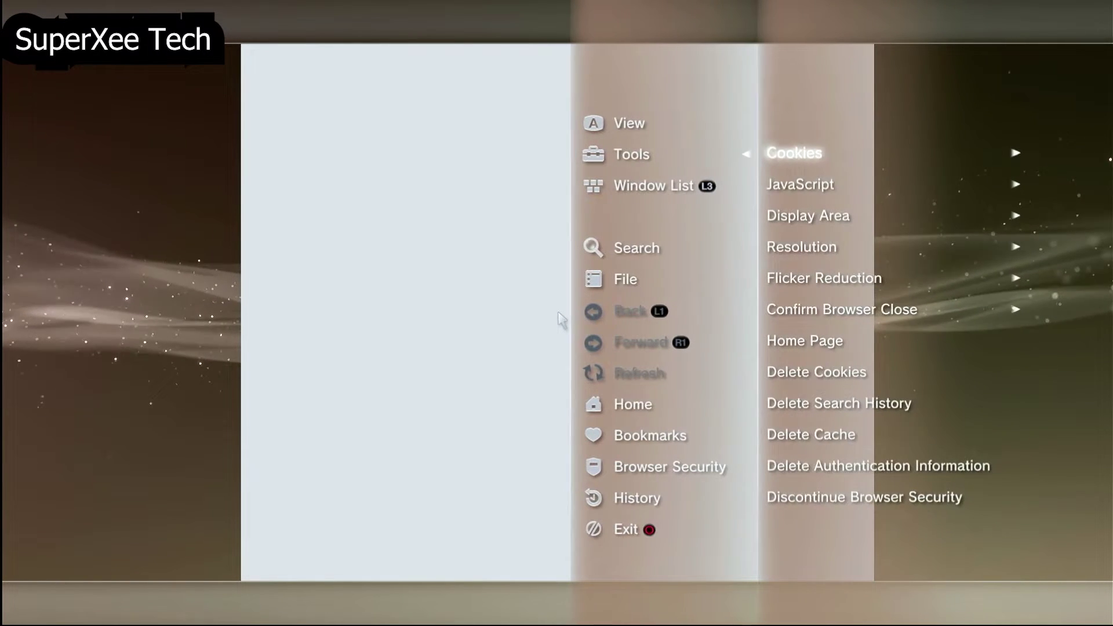
key("Down")
key("Down")
key("Down")
key("Down")
key("Down")
key("Down")
key("Return")
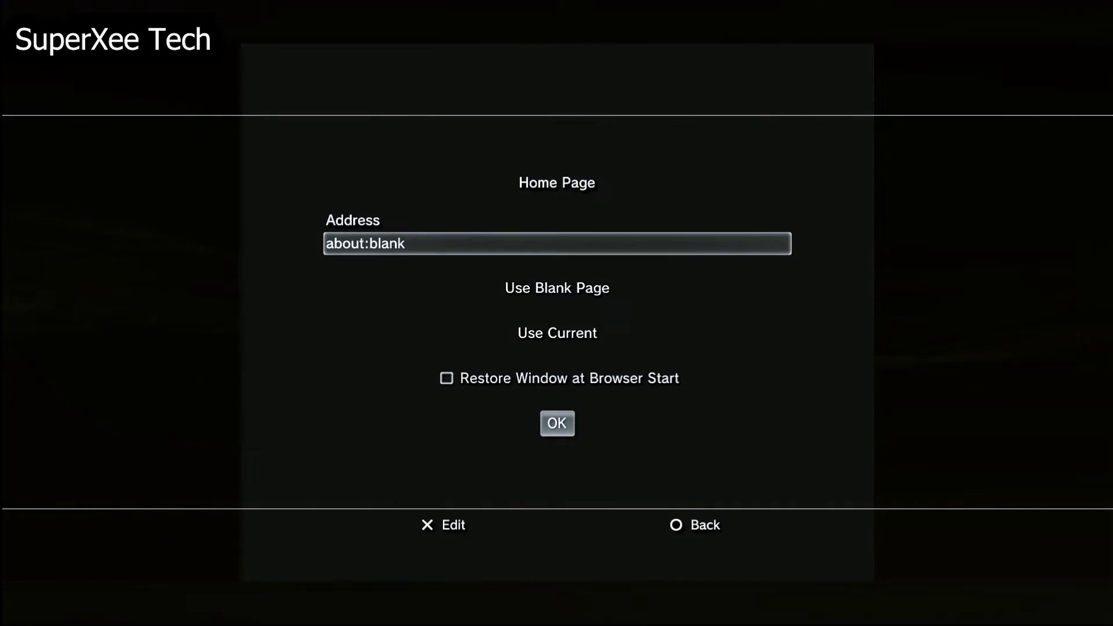
key("Up")
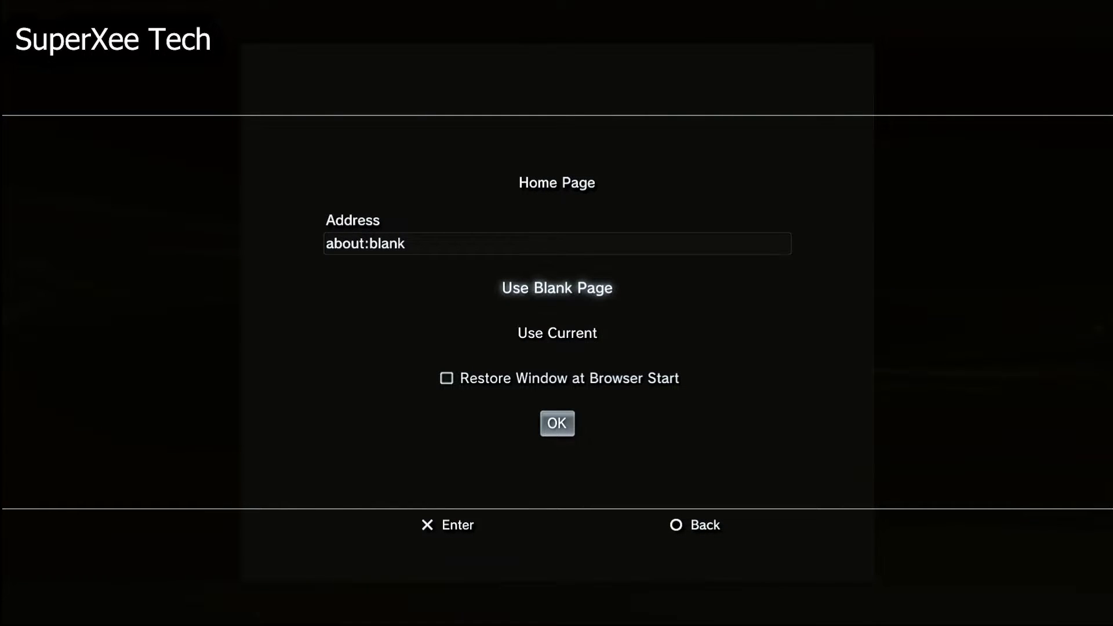
key("Return")
key("Escape")
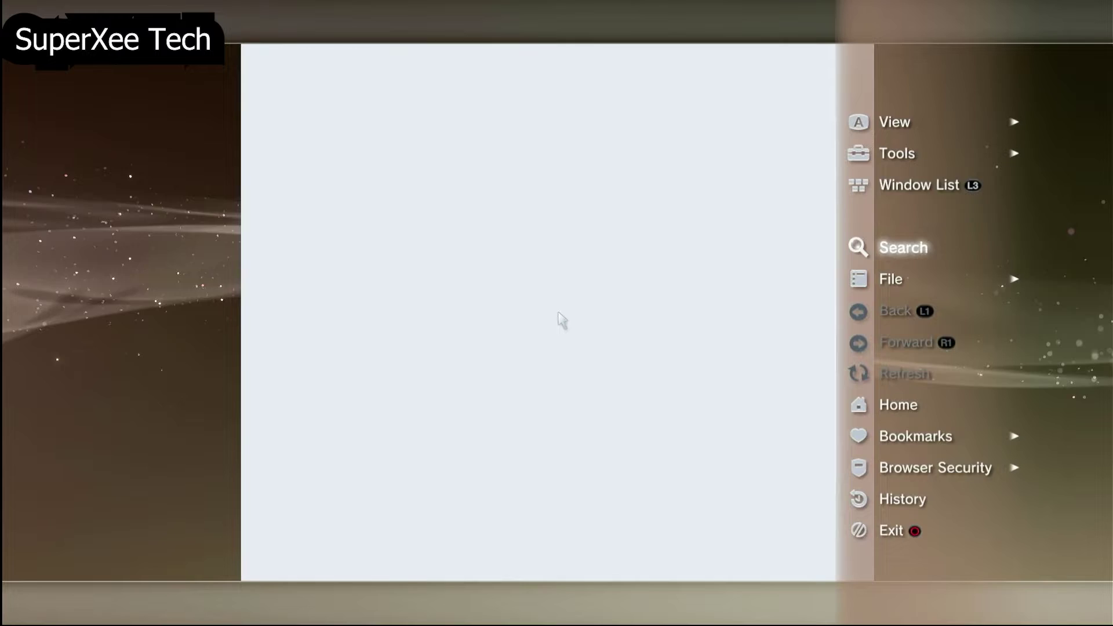
Delete the Internet Browser's cookies and confirm the deletion
key("Up")
key("Up")
key("Right")
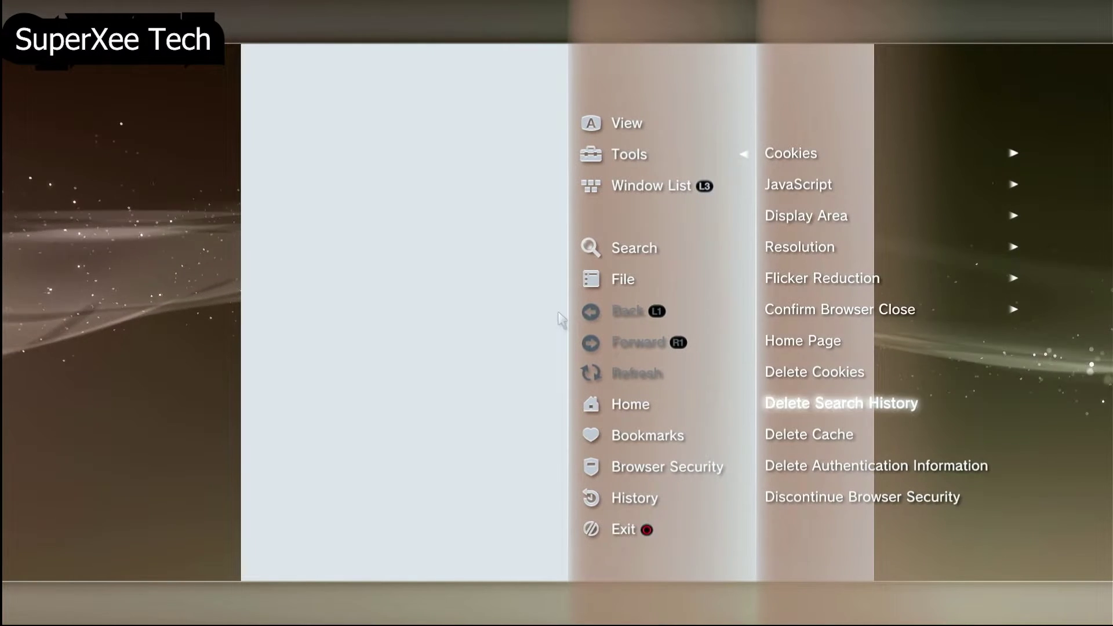
key("Up")
key("Return")
key("Left")
key("Return")
key("Escape")
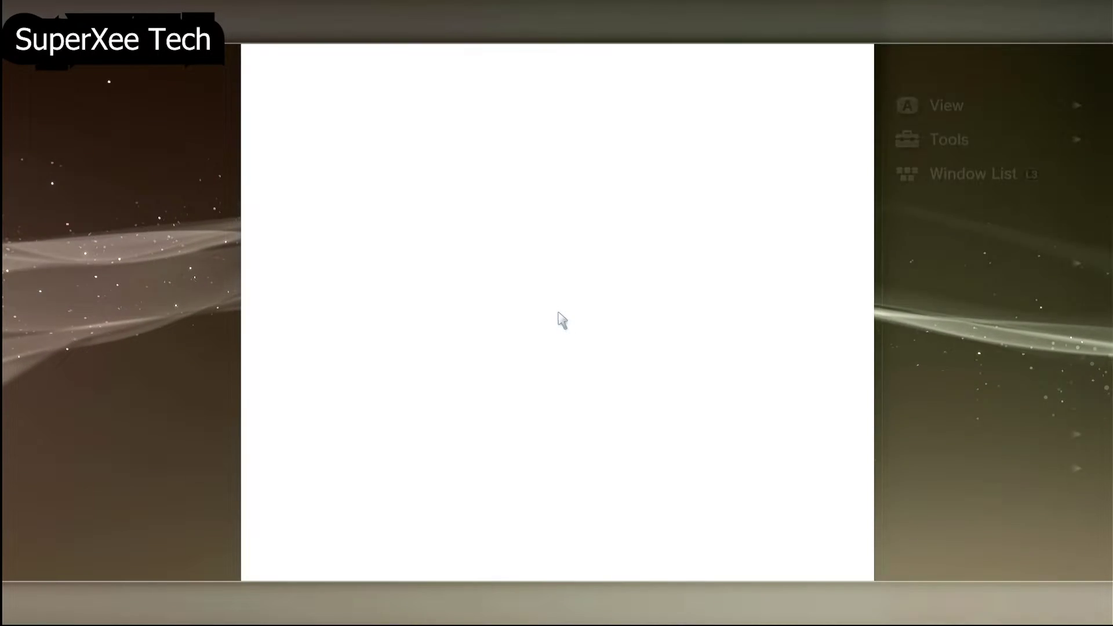
Delete the Internet Browser's cache and confirm the deletion
key("Up")
key("Up")
key("Right")
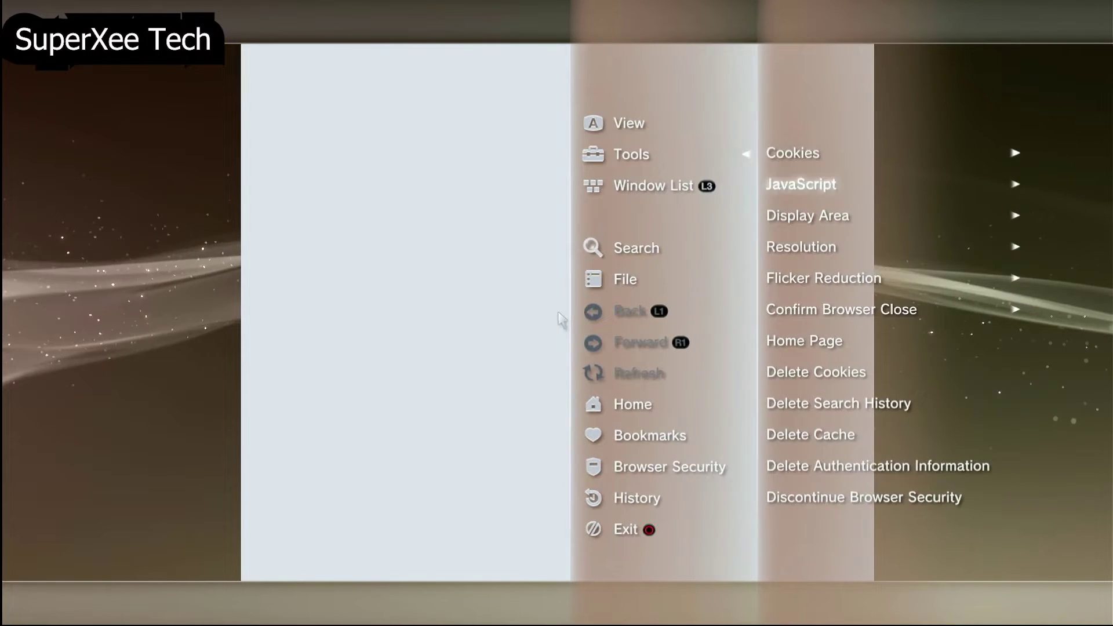
key("Down")
key("Down")
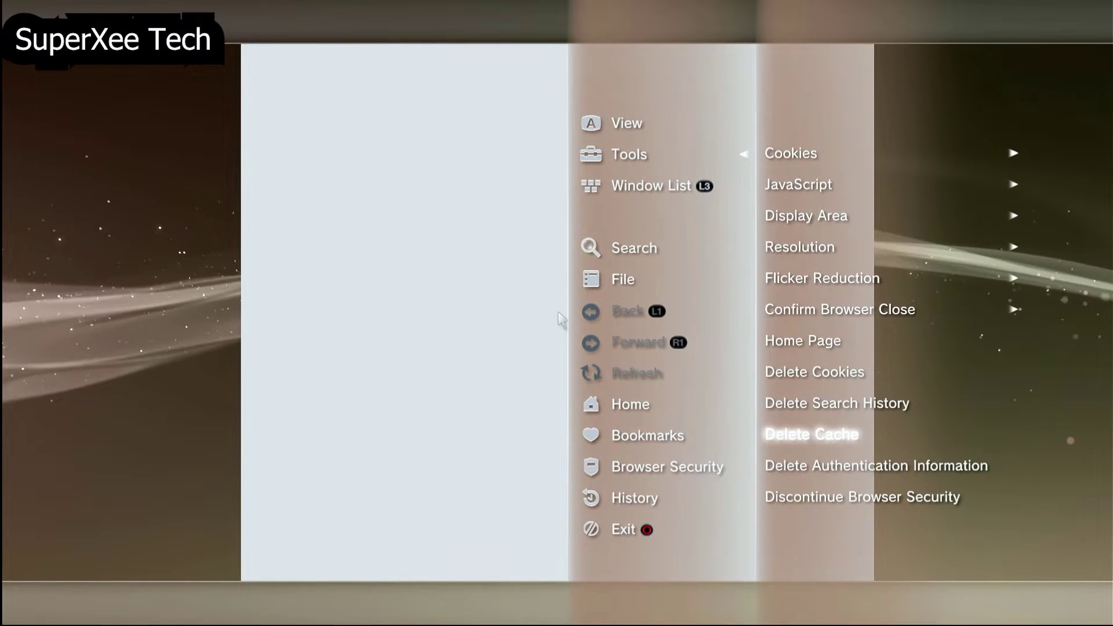
key("Return")
key("Left")
key("Return")
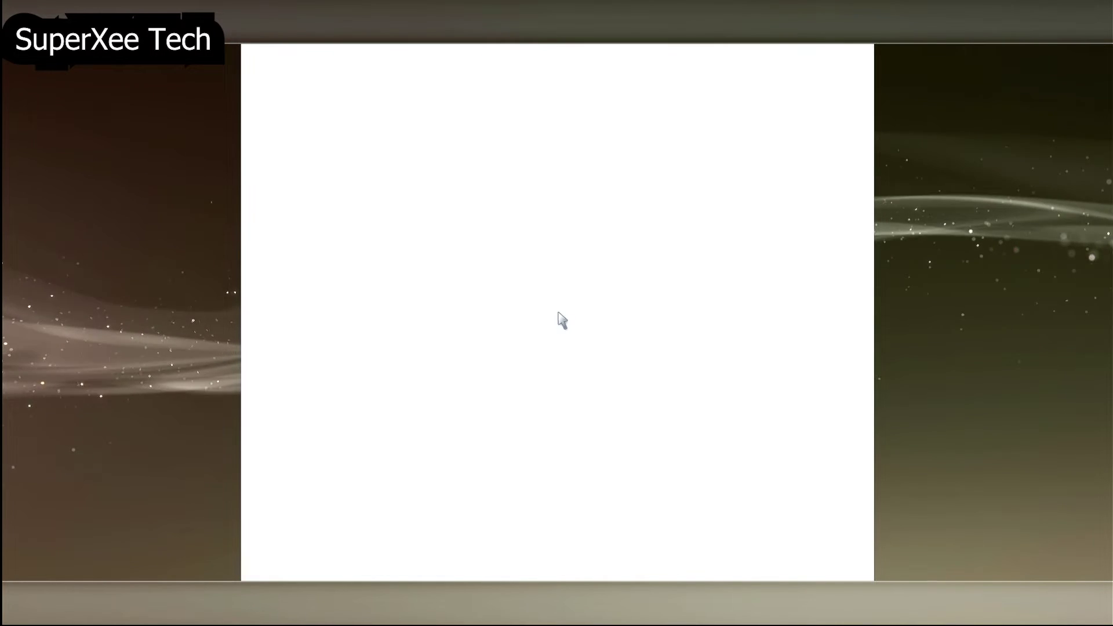
Open the Internet Browser's My Bookmarks list containing the PS3 HEN Auto Installer page
key("Menu")
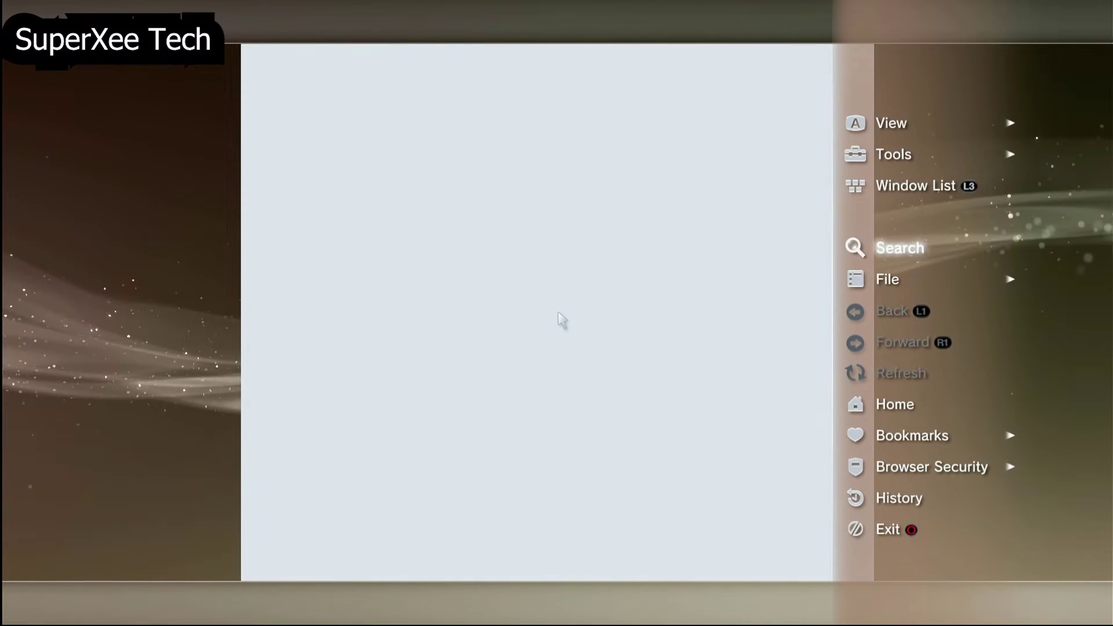
key("Down")
key("Down")
key("Down")
key("Down")
key("Down")
key("Down")
key("Down")
key("Up")
key("Right")
key("Right")
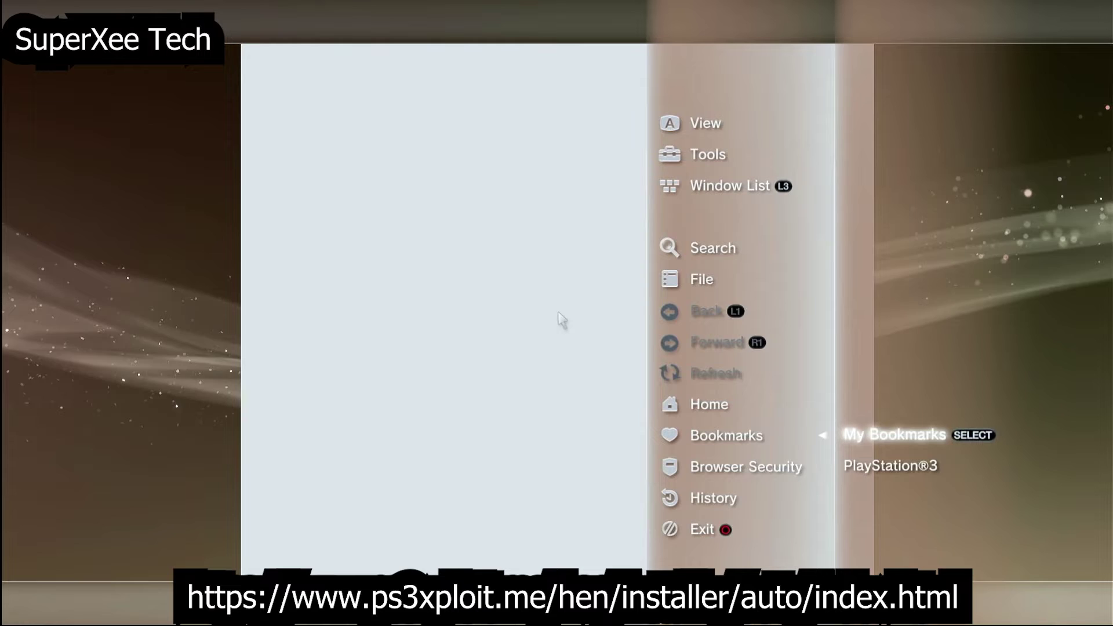
key("Down")
key("Up")
key("Return")
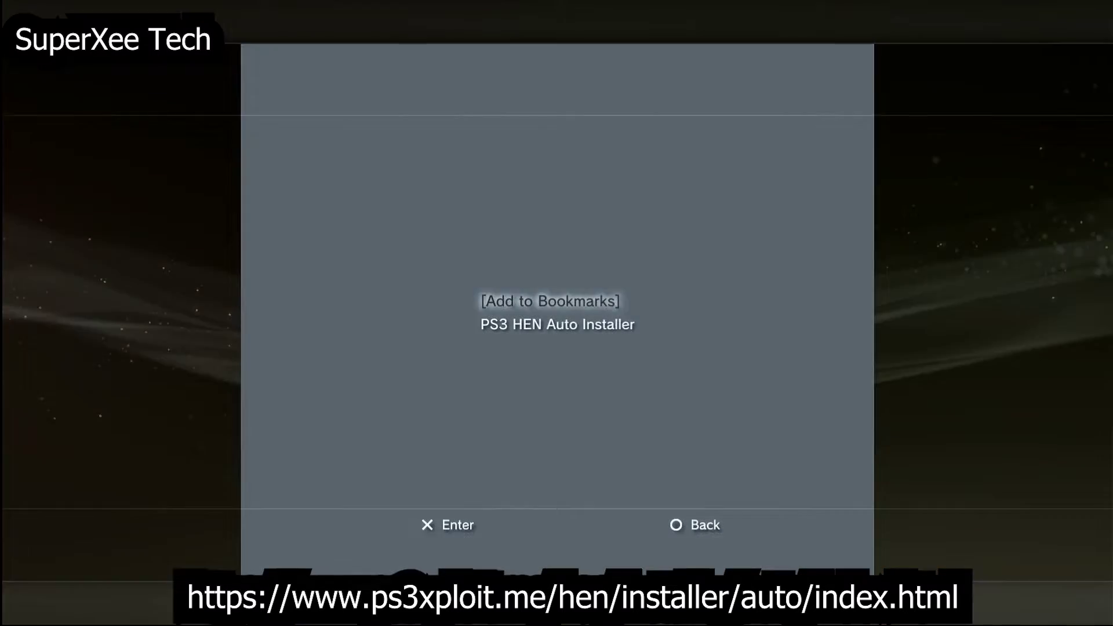
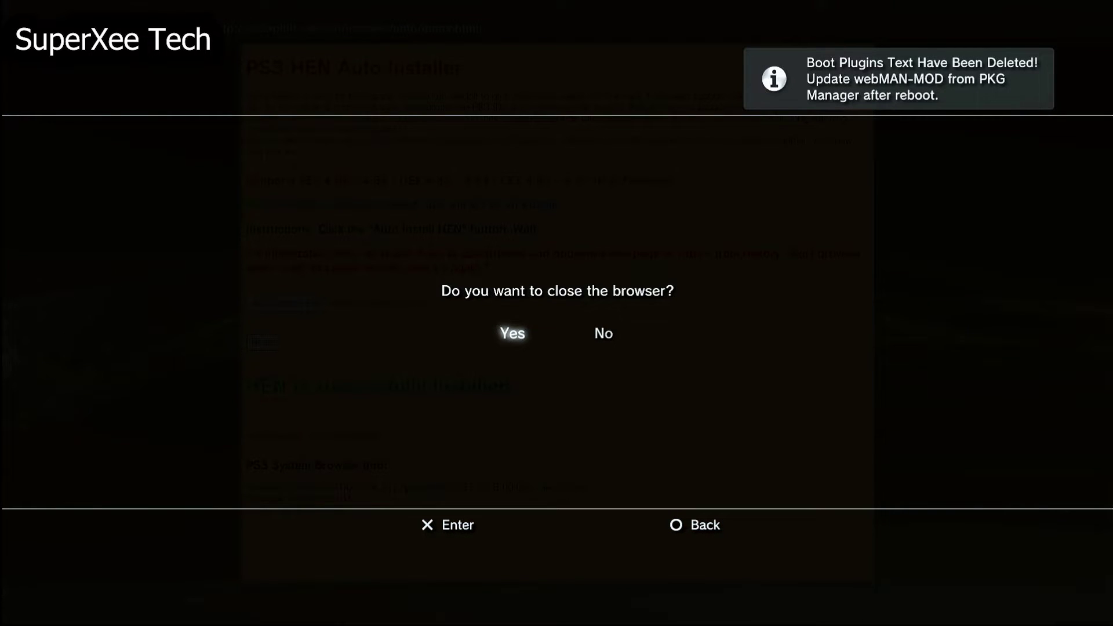
Confirm closing the browser and leave the install screen of Latest_HEN_Installer_WMM_signed.pkg
key("Return")
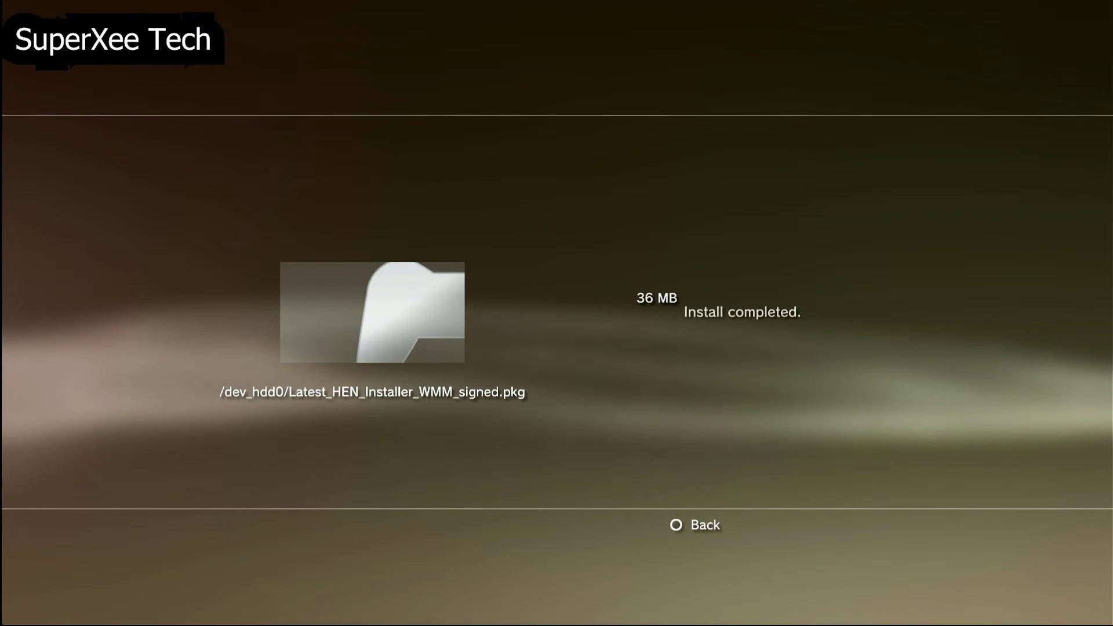
key("Escape")
key("Left")
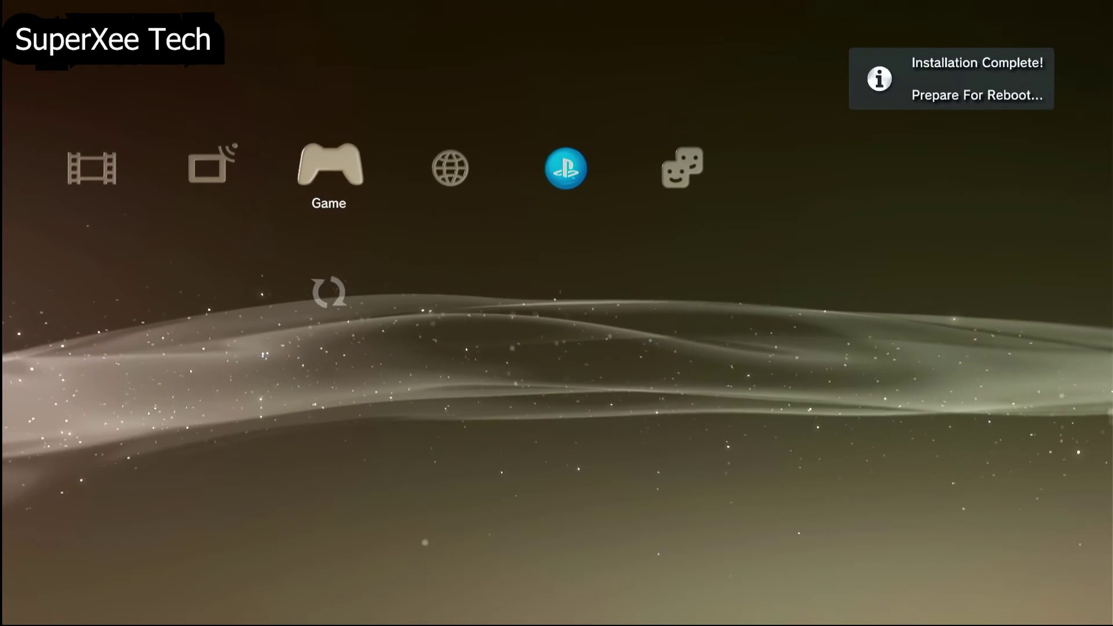
key("Up")
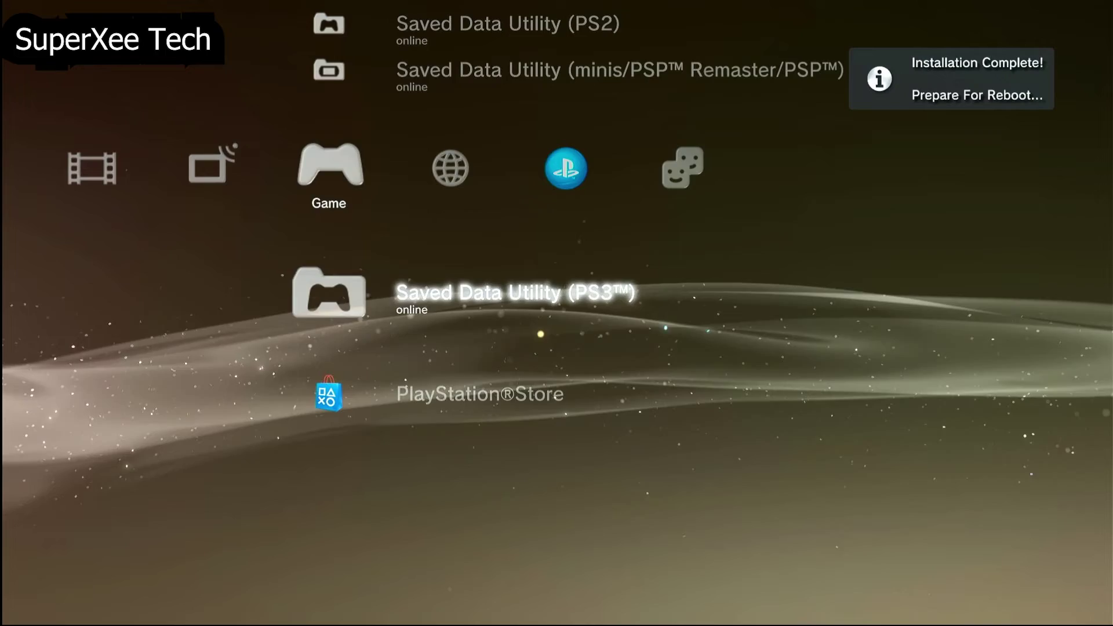
key("Right")
key("Right")
key("Left")
key("Up")
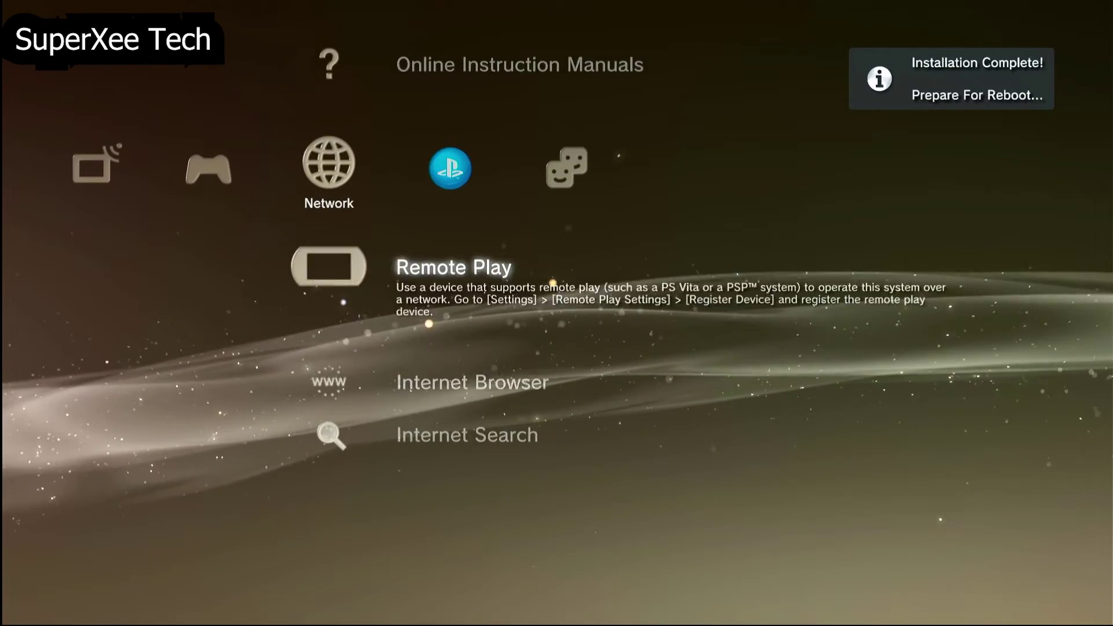
key("Left")
key("Right")
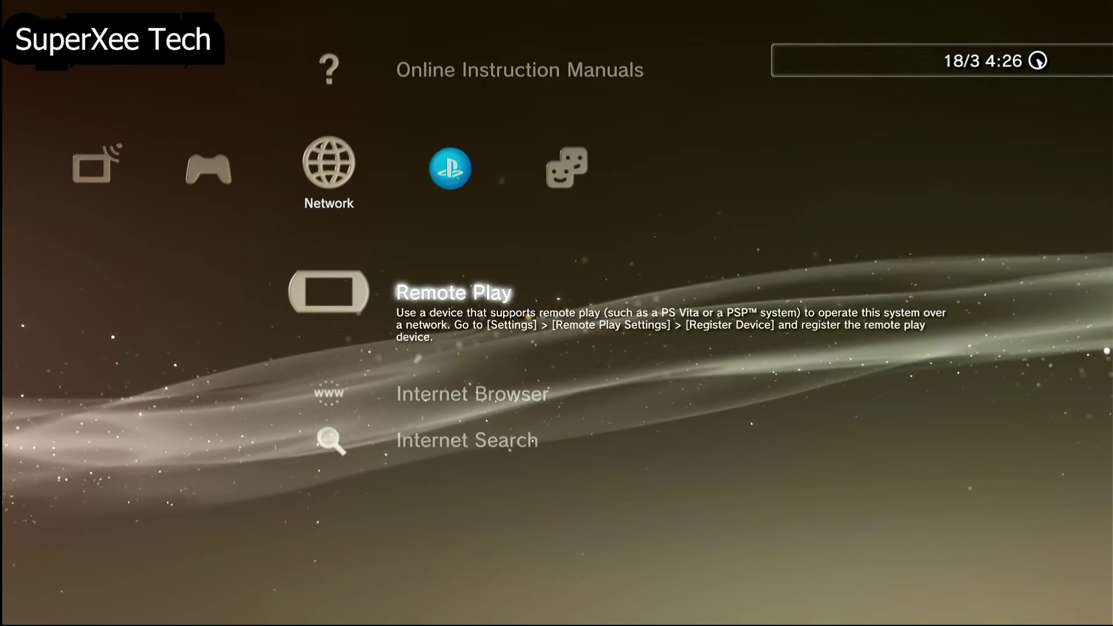
key("Right")
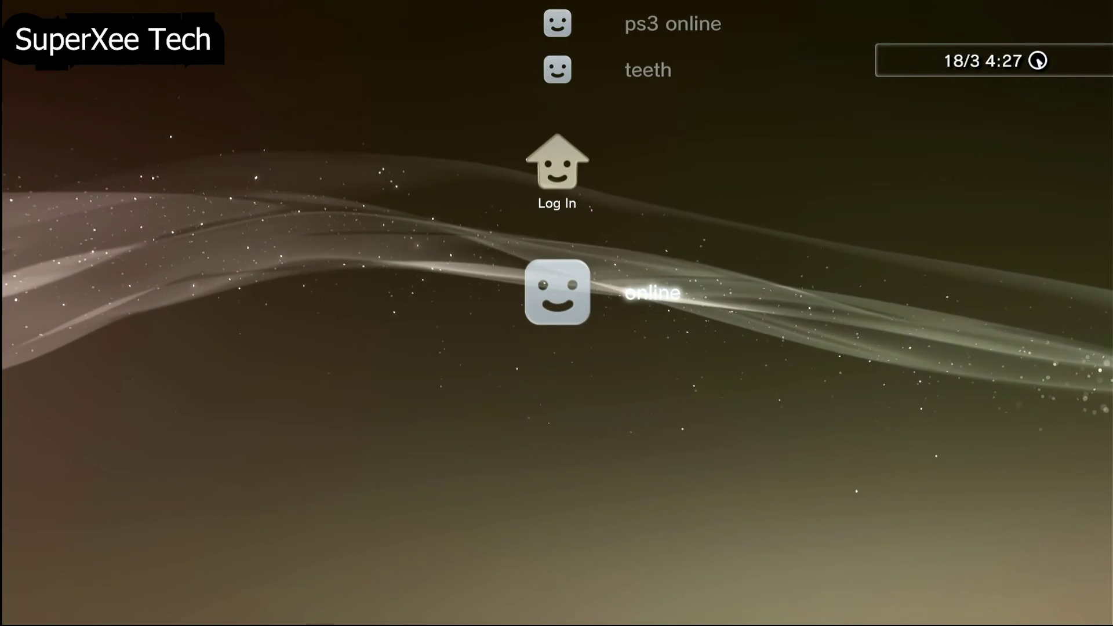
Log in to the console as the "online" user and run Enable HEN from the Game category
key("Up")
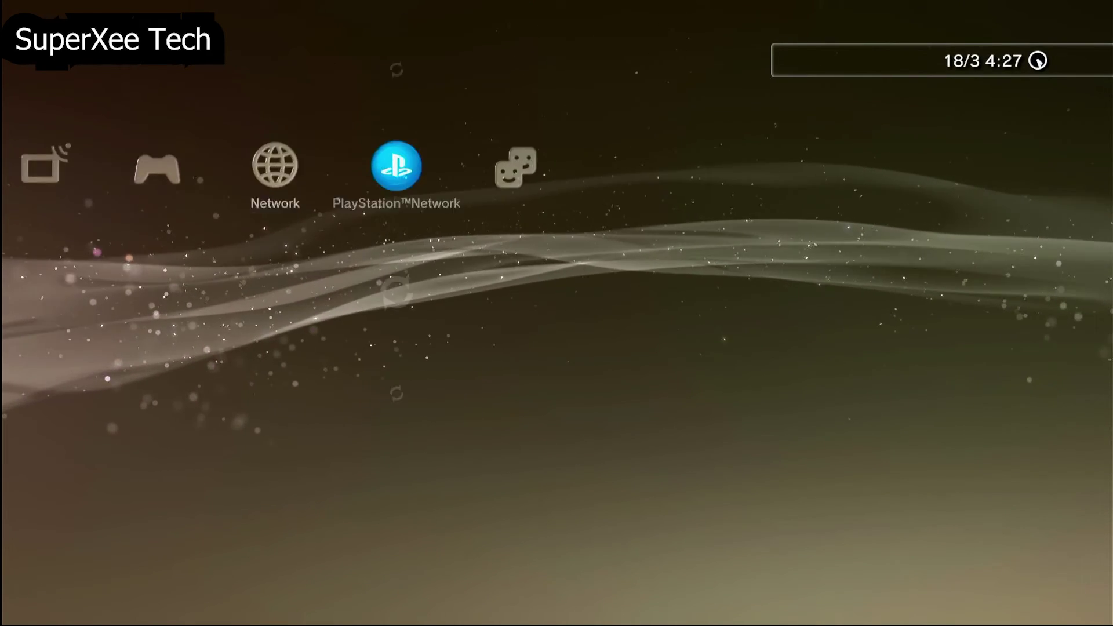
key("Left")
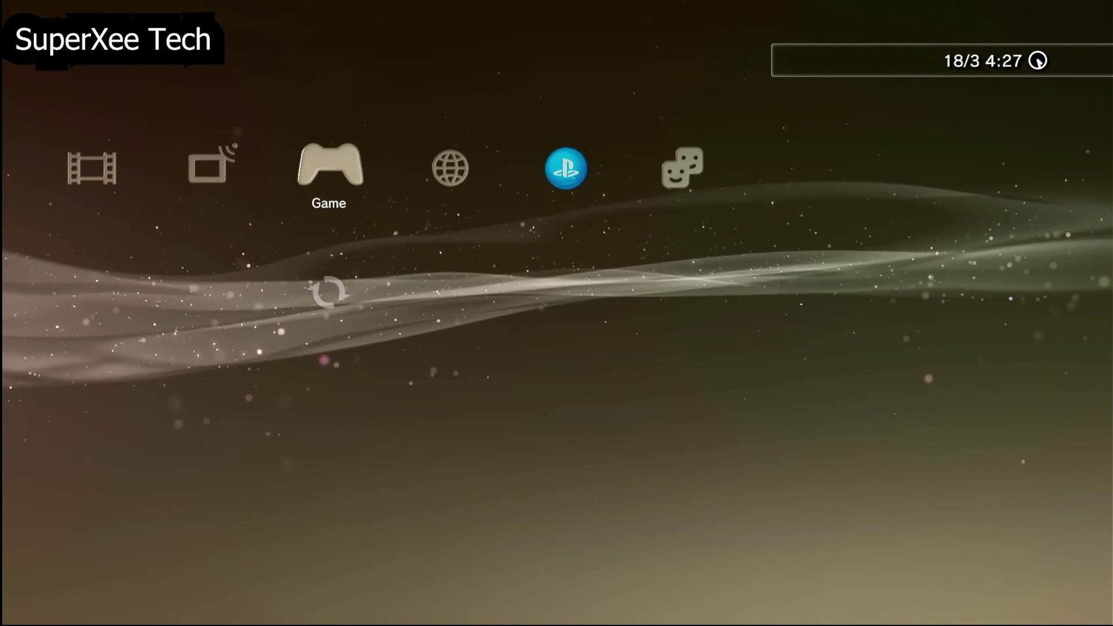
key("Up")
key("Down")
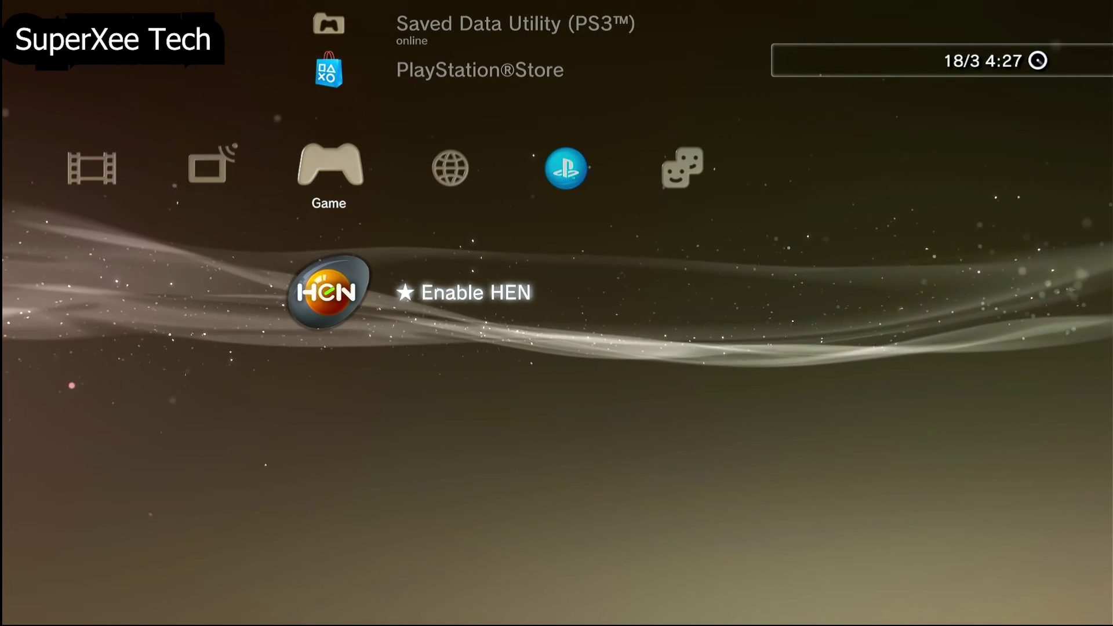
key("Return")
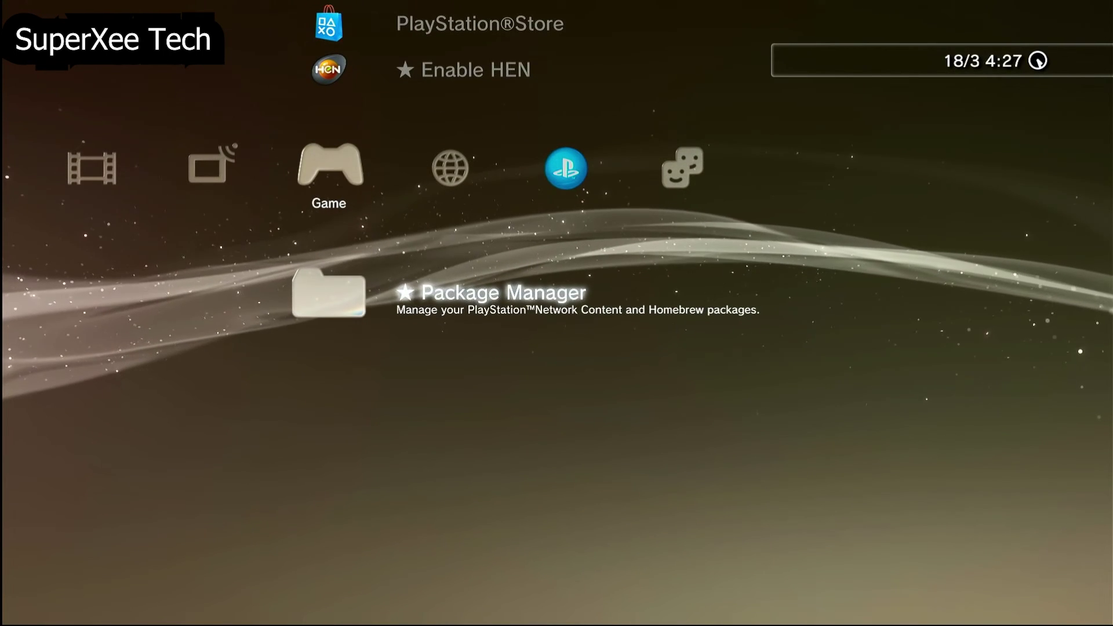
Check Package Manager's Standard install source for package files in the storage device's root
key("Return")
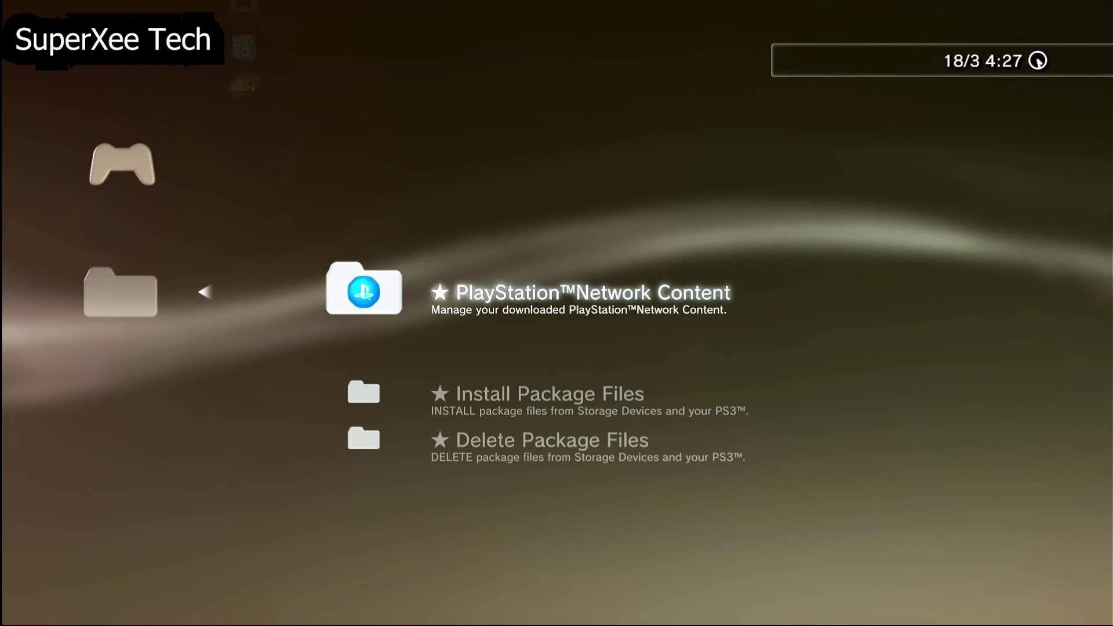
key("Down")
key("Return")
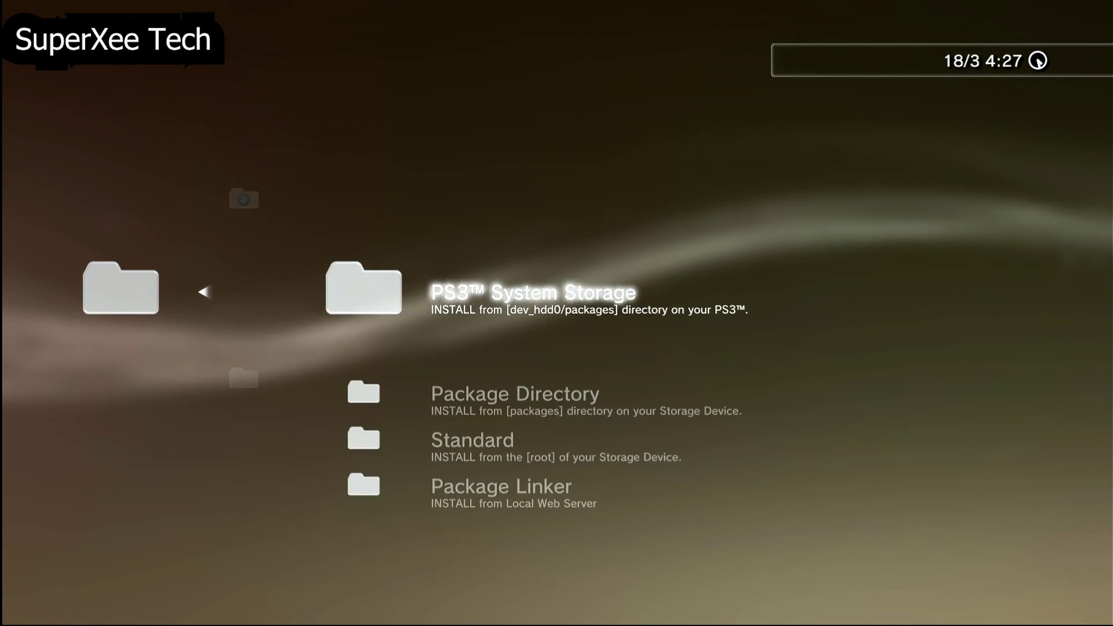
key("Down")
key("Down")
key("Return")
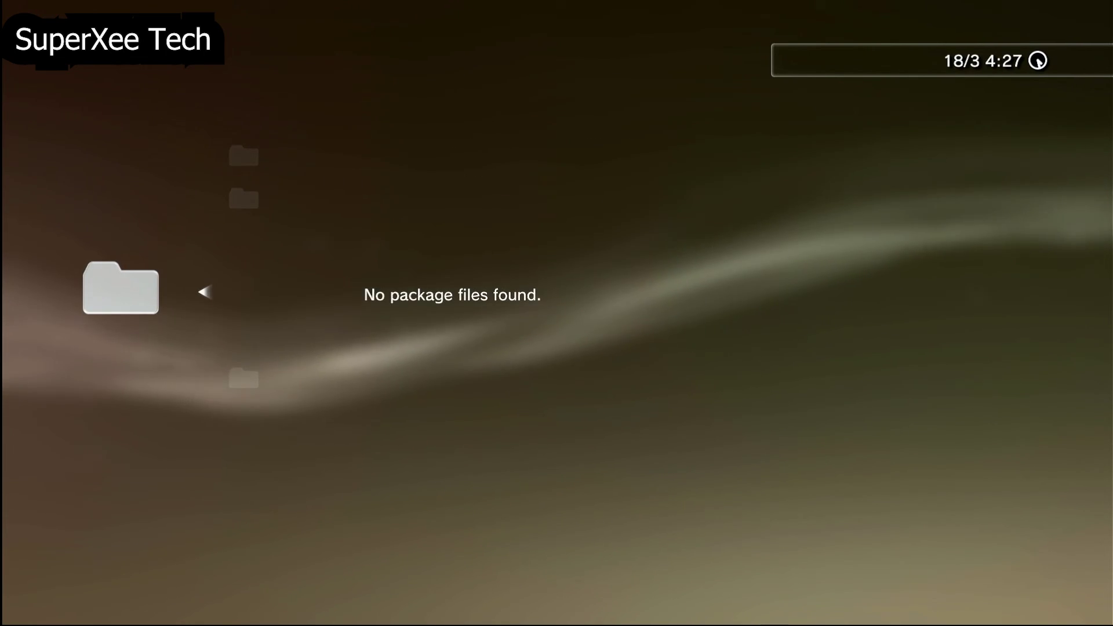
Look through the installable packages in PS3 System Storage for the webMAN MOD installer
key("Escape")
key("Up")
key("Up")
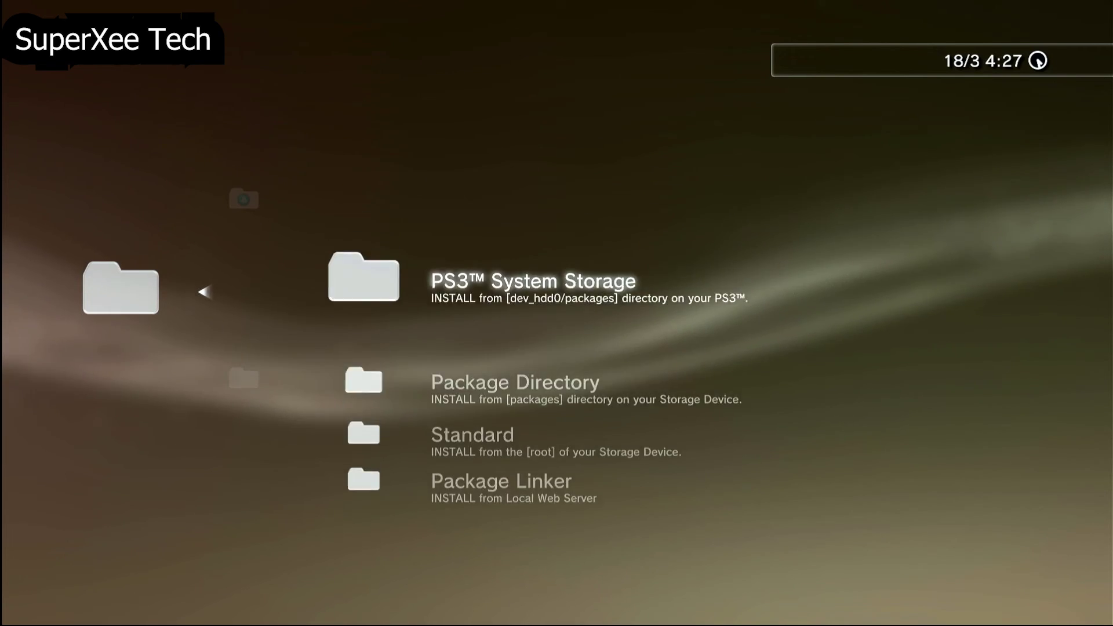
key("Return")
key("Down")
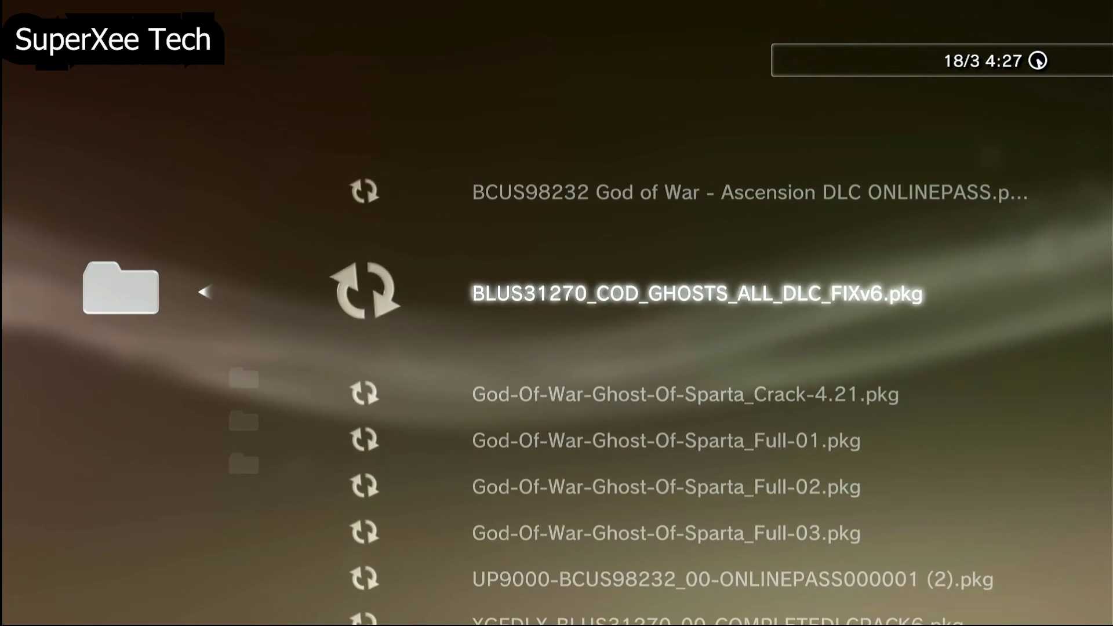
key("Up")
key("Down")
key("Down")
key("Down")
key("Down")
key("Down")
key("Down")
key("Down")
key("Down")
key("Down")
key("Down")
key("Down")
key("Down")
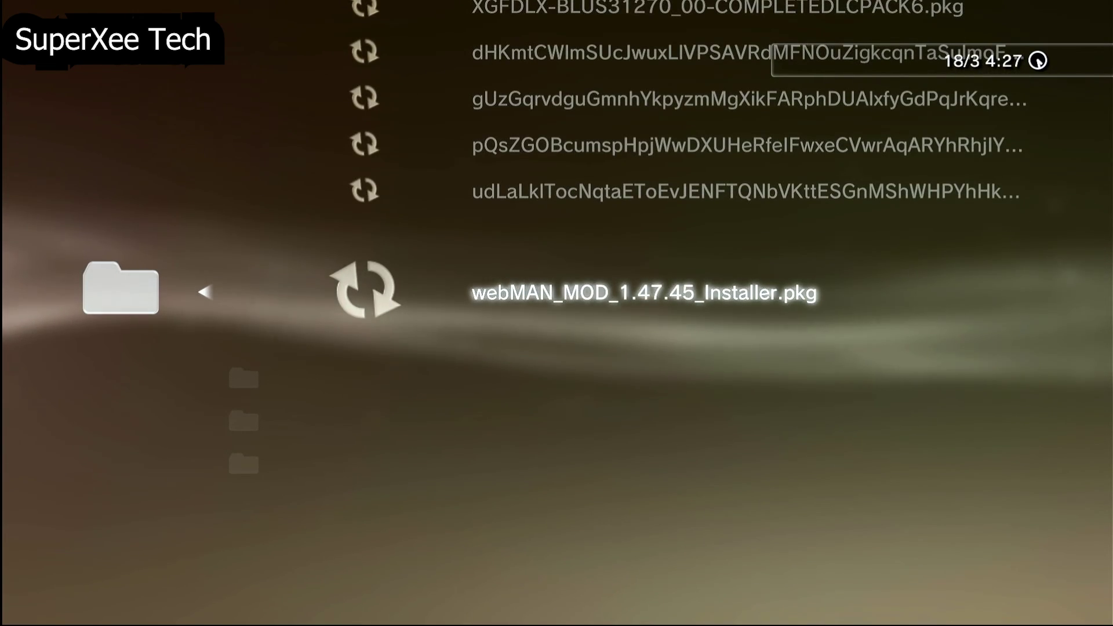
key("Up")
key("Down")
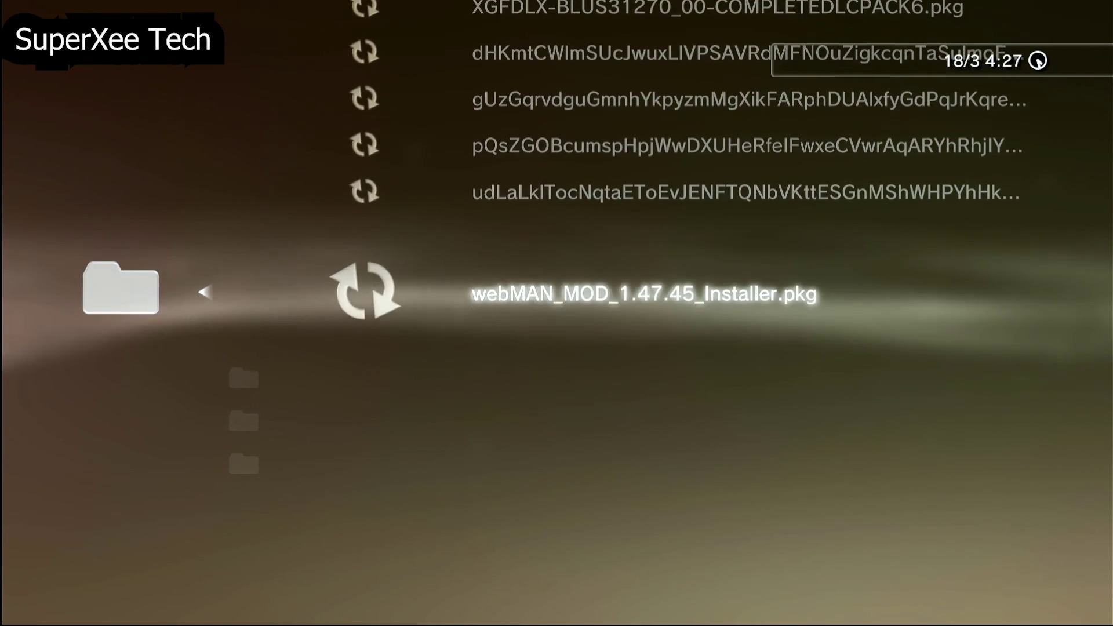
Review the stored game and webMAN MOD packages once more and return to the Game category
key("Up")
key("Up")
key("Up")
key("Up")
key("Up")
key("Up")
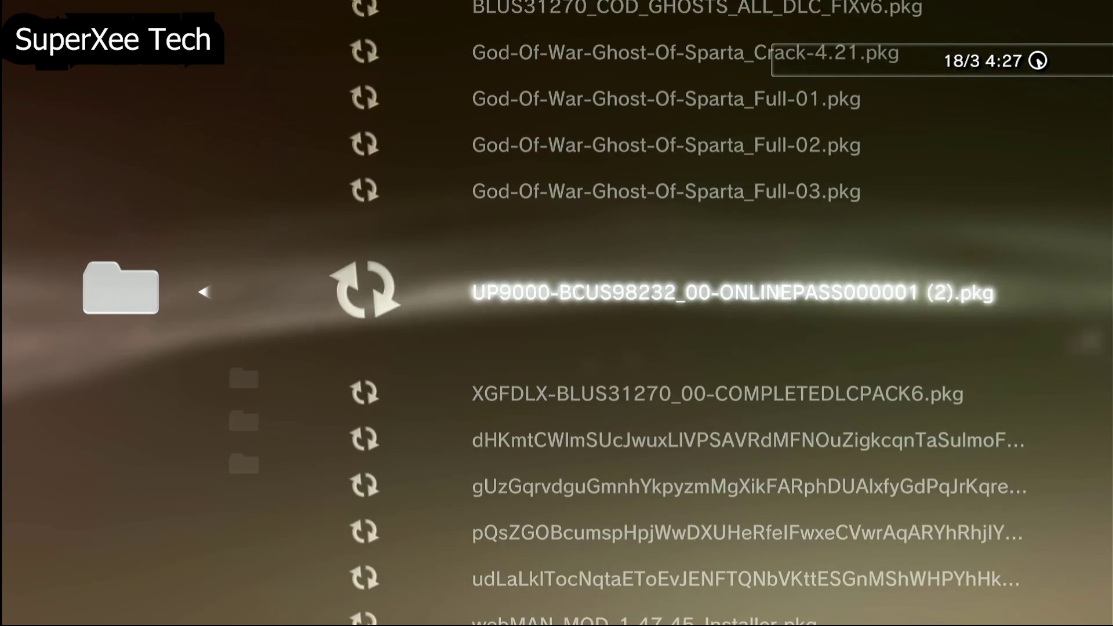
key("Down")
key("Down")
key("Down")
key("Down")
key("Down")
key("Down")
key("Left")
key("Left")
key("Left")
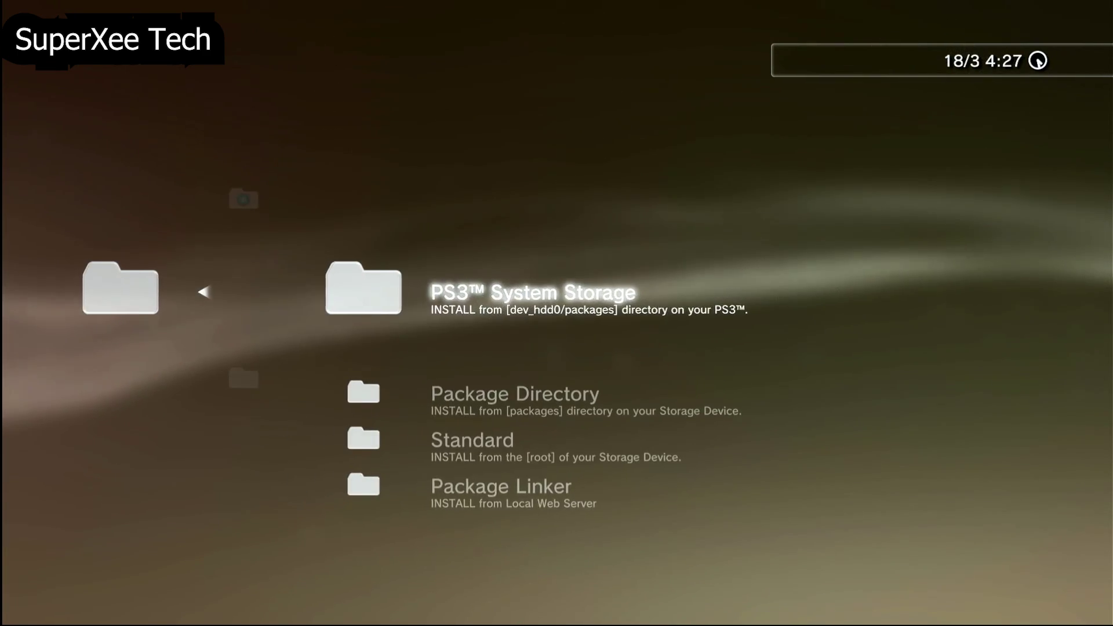
key("Up")
key("Up")
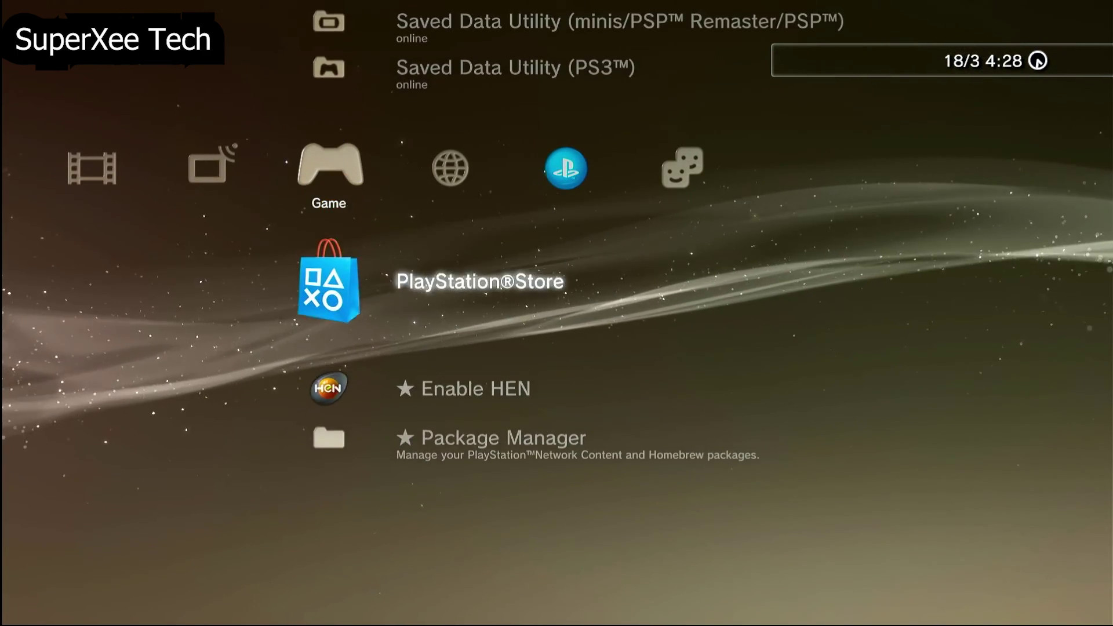
Reopen PS3 System Storage under Package Manager's Install Package Files and select webMAN_MOD_1.47.45_Installer.pkg
key("Down")
key("Down")
key("Right")
key("Down")
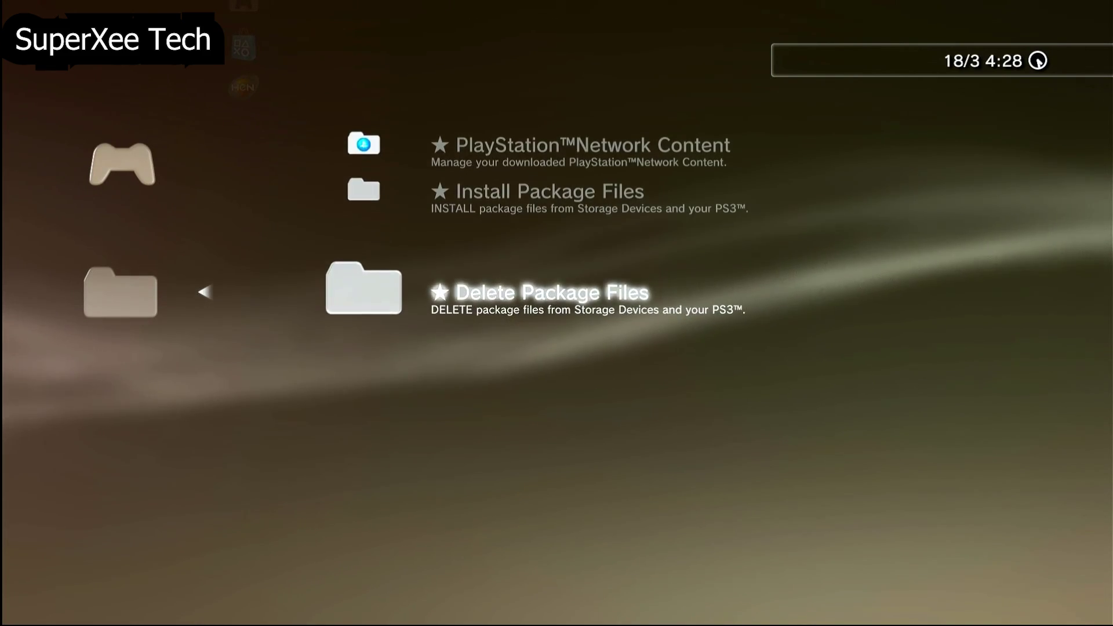
key("Up")
key("Right")
key("Down")
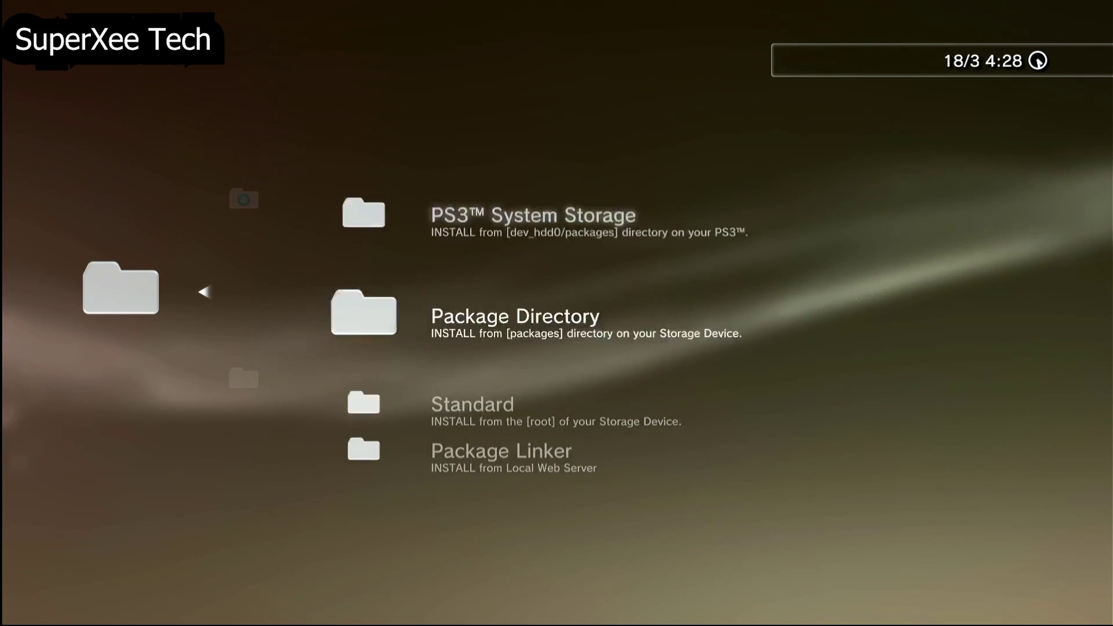
key("Right")
key("Down")
key("Down")
key("Down")
key("Down")
key("Down")
key("Down")
key("Down")
key("Down")
key("Down")
key("Down")
key("Down")
key("Down")
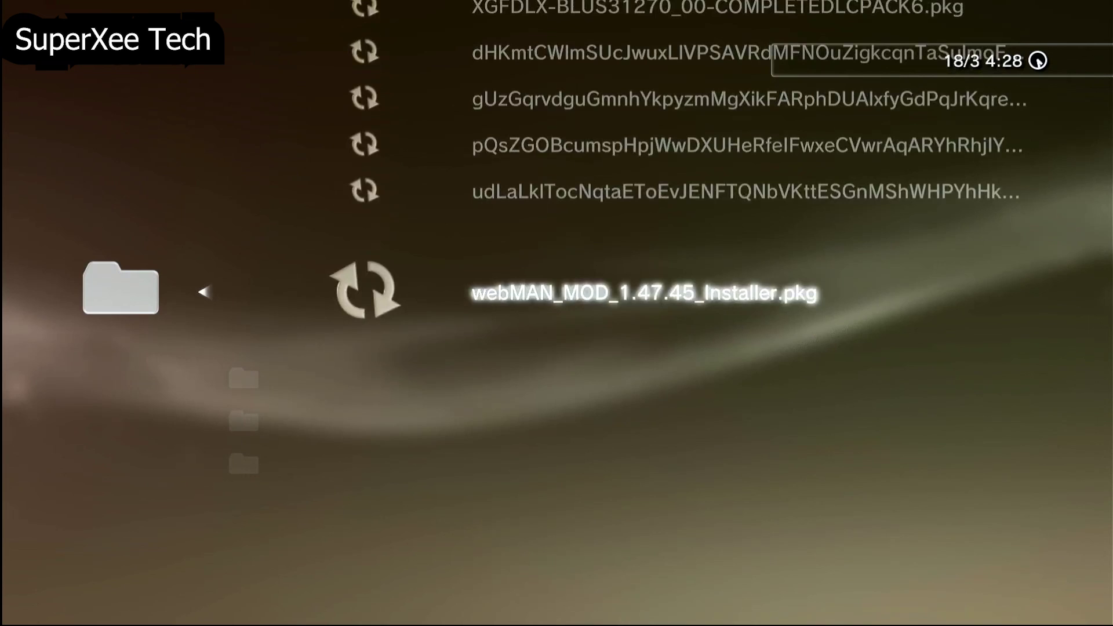